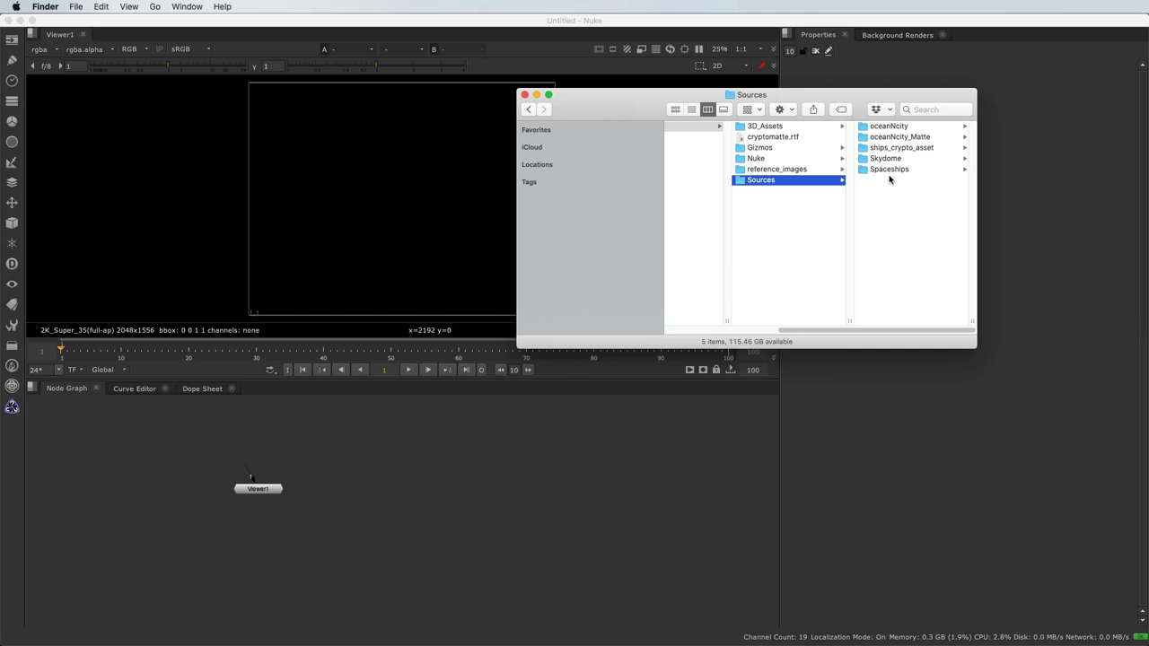
# Step: Import the Spaceships sequence from the Sources folder into the node graph and display it in the viewer at frame 51
pyautogui.moveTo(891, 174); pyautogui.dragTo(501, 497)
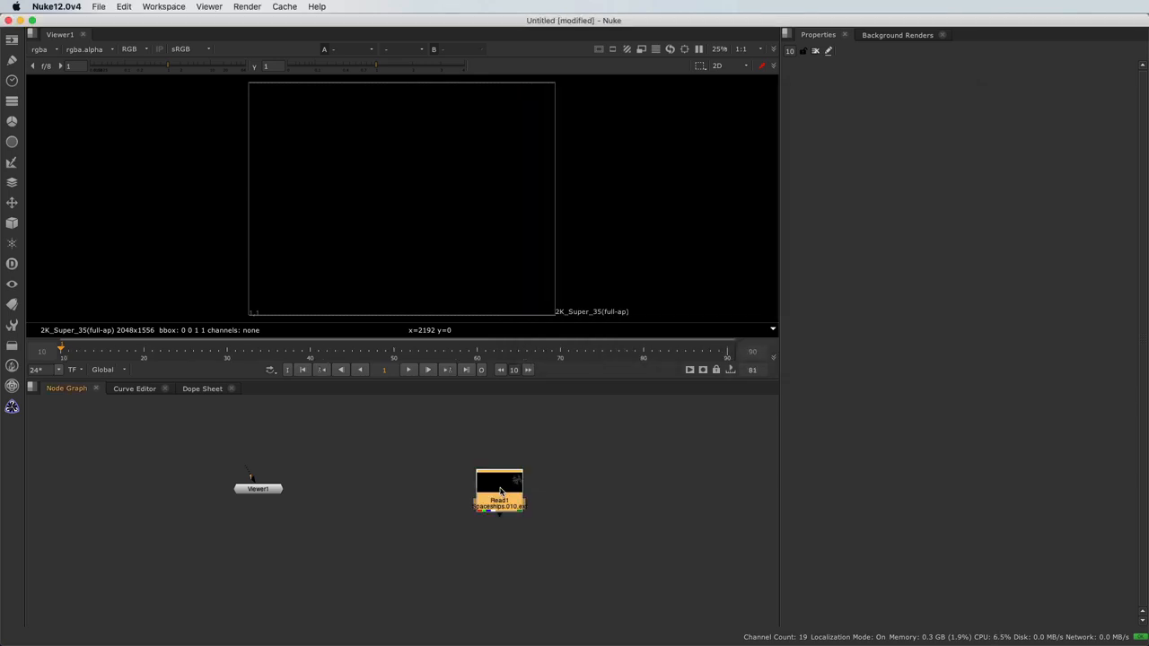
pyautogui.press('1')
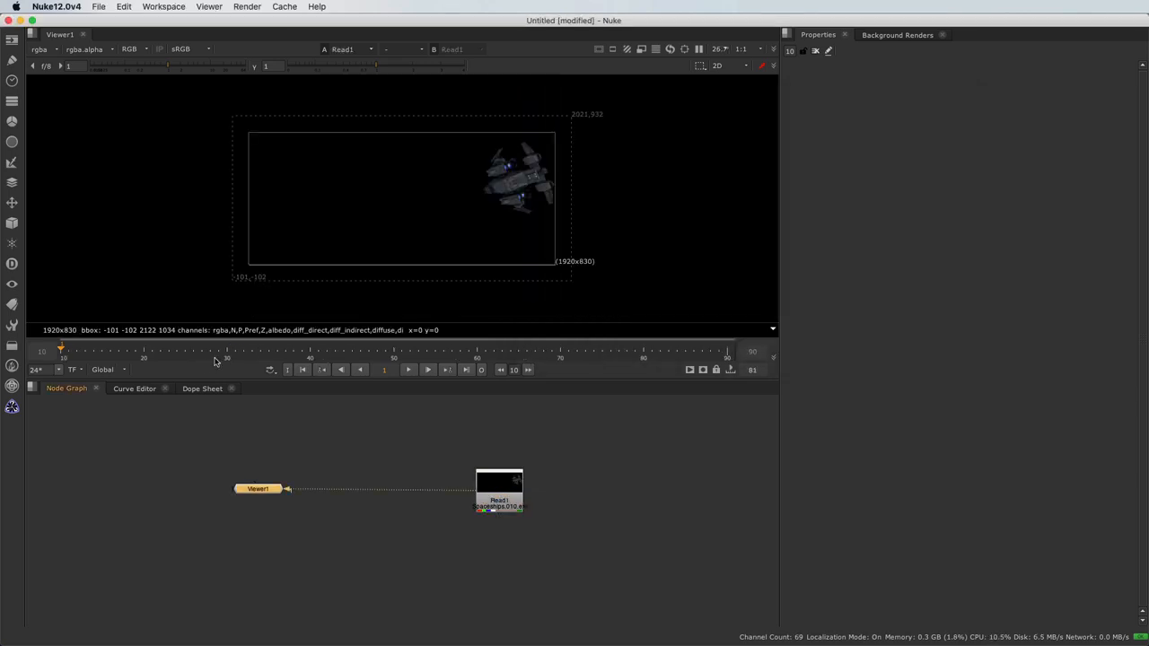
pyautogui.moveTo(193, 350); pyautogui.dragTo(401, 351)
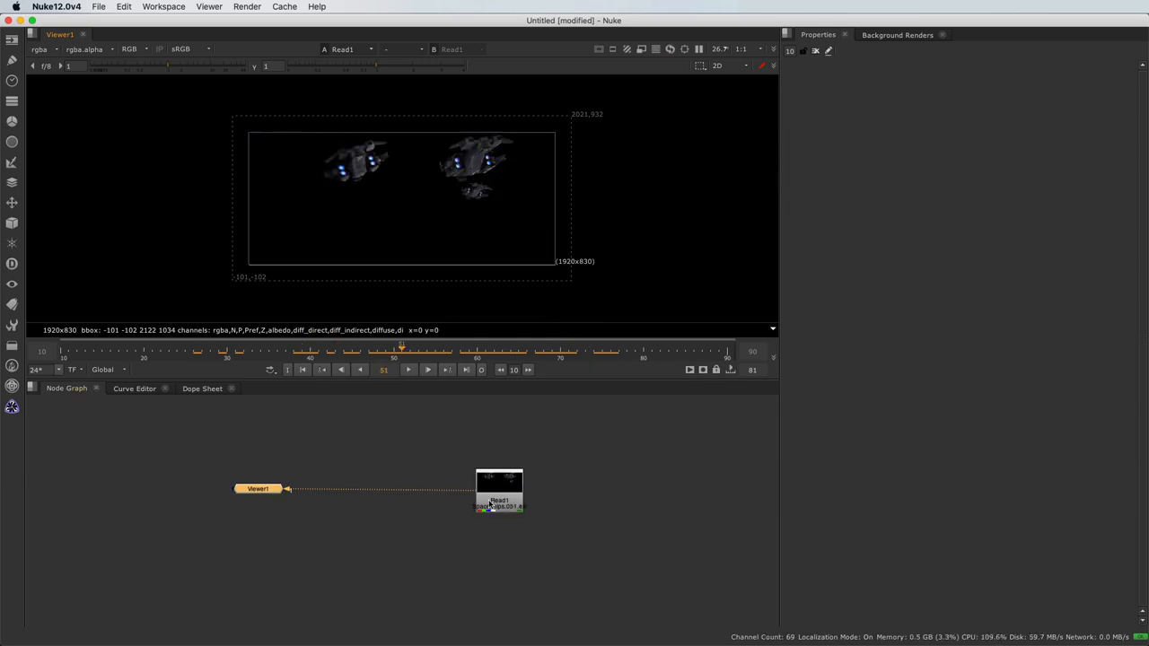
pyautogui.moveTo(486, 509); pyautogui.dragTo(448, 487)
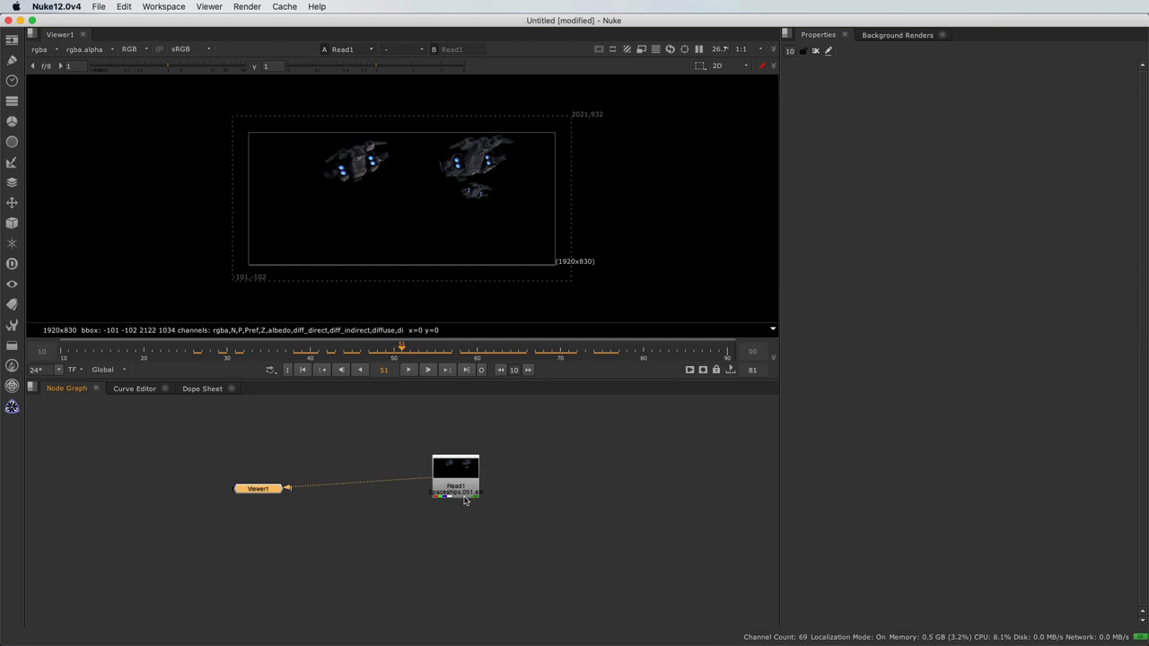
# Step: Examine the channel indicators on the Spaceships read node and the layers available for it in the viewer
pyautogui.scroll(1, 467, 500)
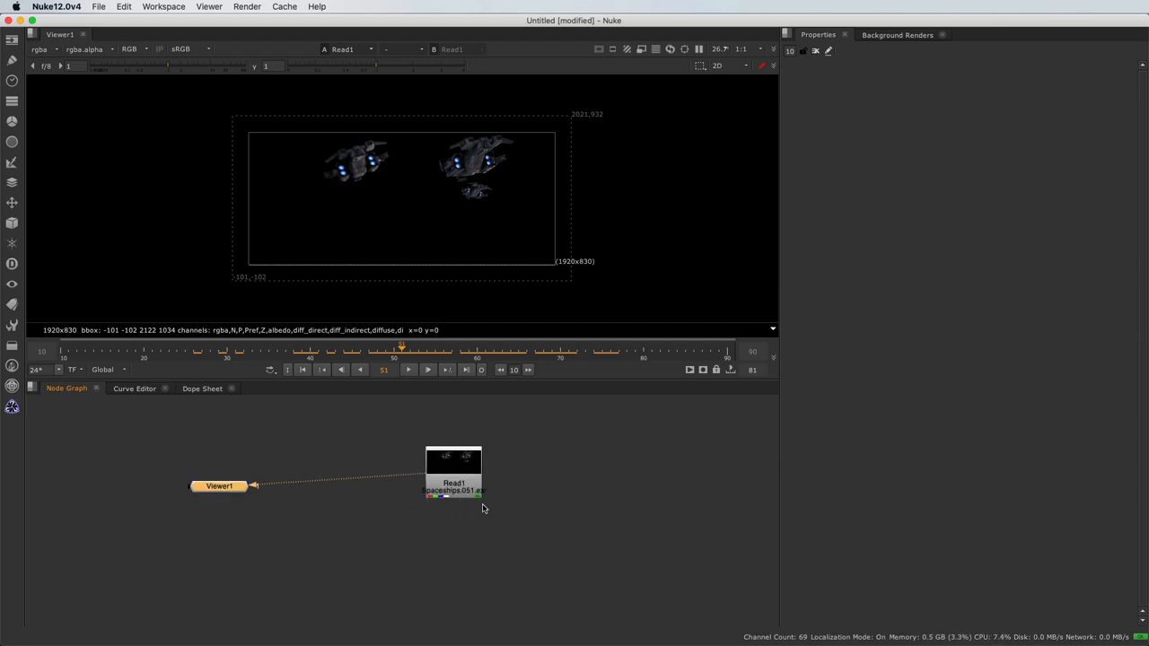
pyautogui.scroll(4, 479, 504)
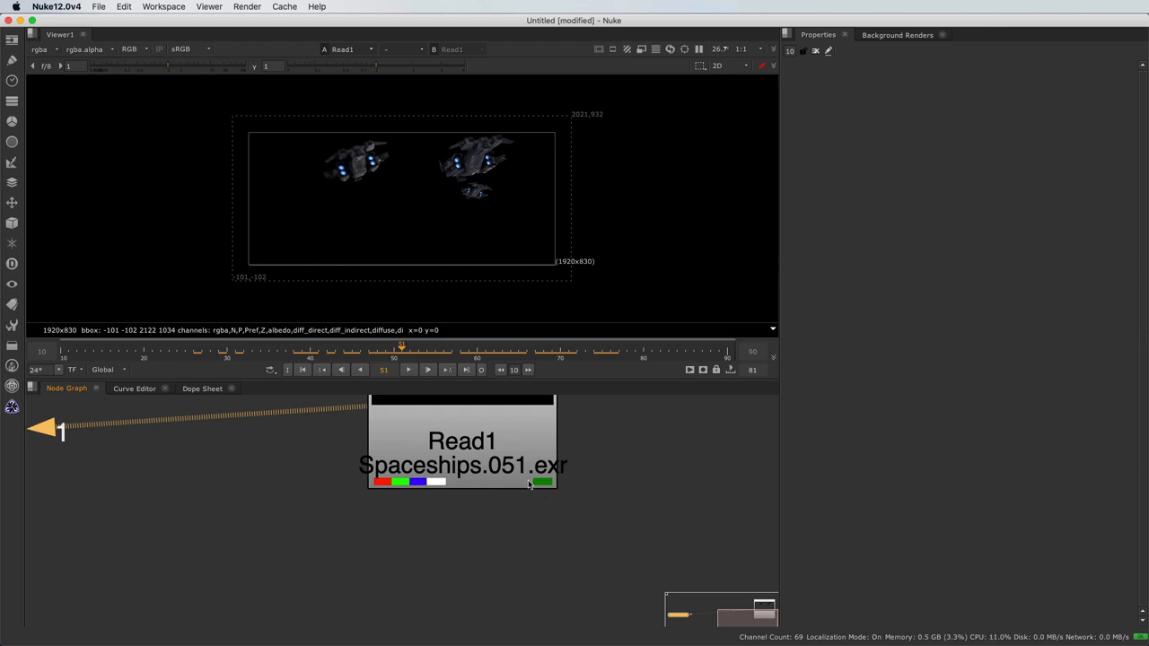
pyautogui.click(501, 467)
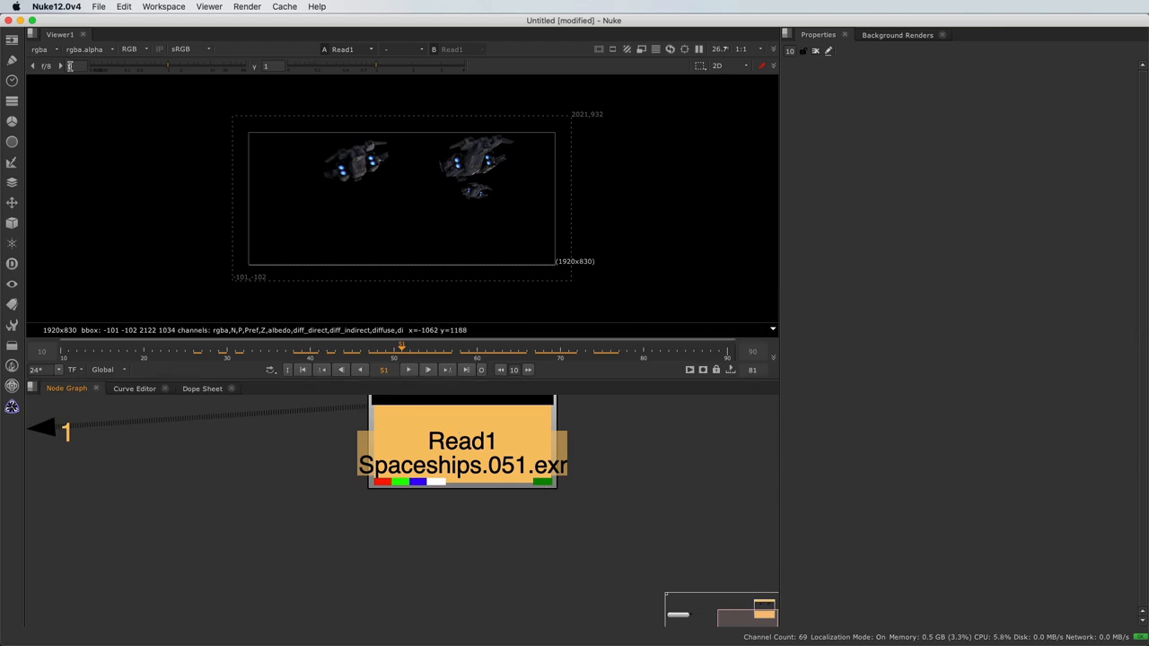
pyautogui.click(42, 51)
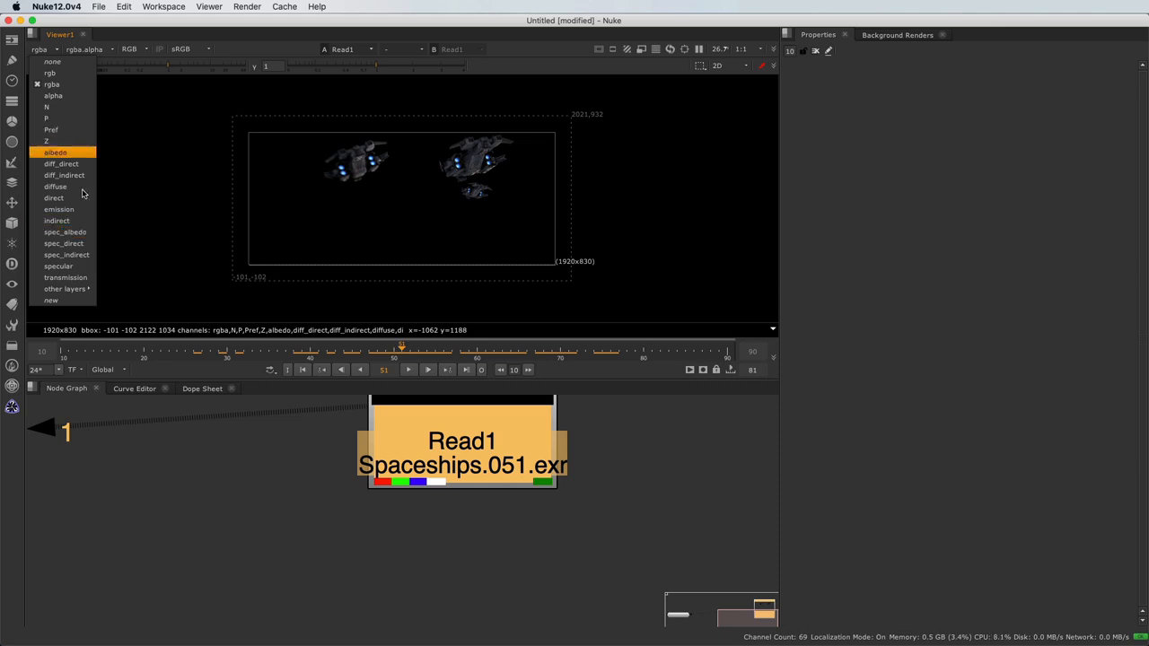
pyautogui.click(389, 571)
# Step: Add a LayerContactSheet node below the Spaceships read node and connect it to that node's output
pyautogui.click(389, 572)
pyautogui.press('Tab')
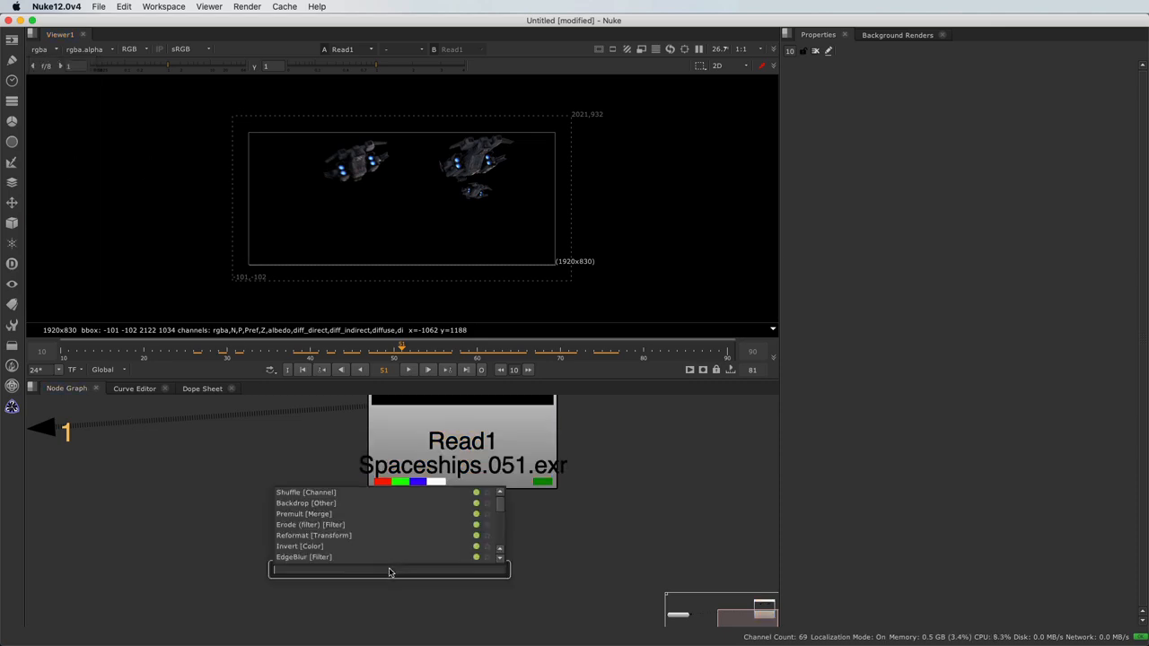
pyautogui.write('lay')
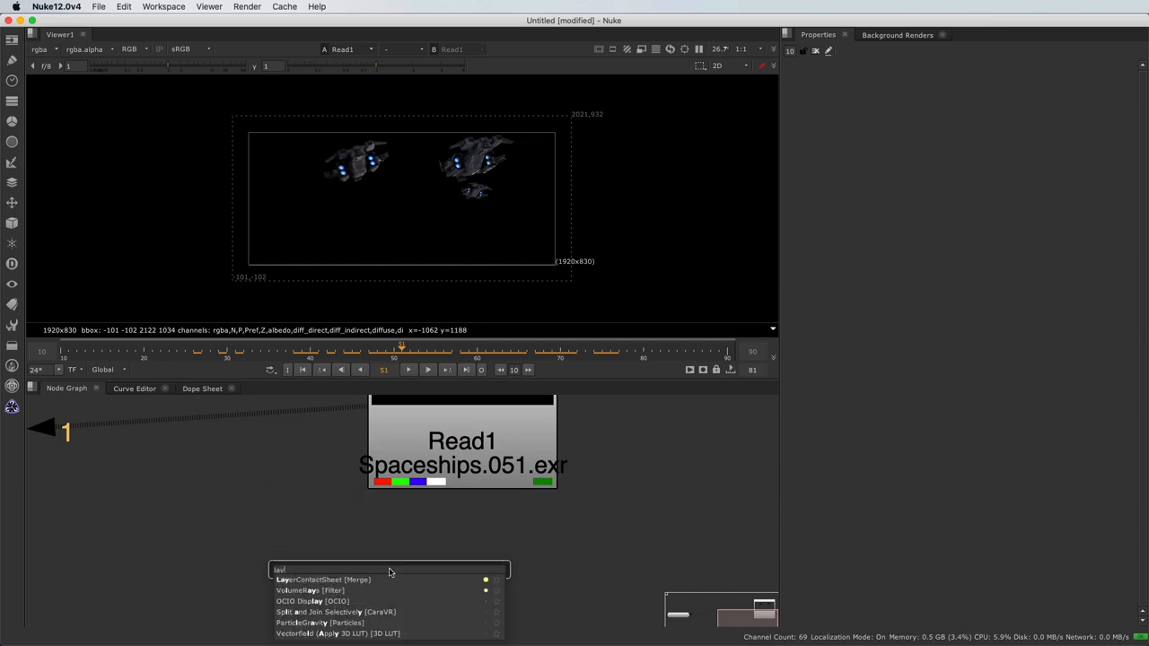
pyautogui.write('ercontac')
pyautogui.press('Return')
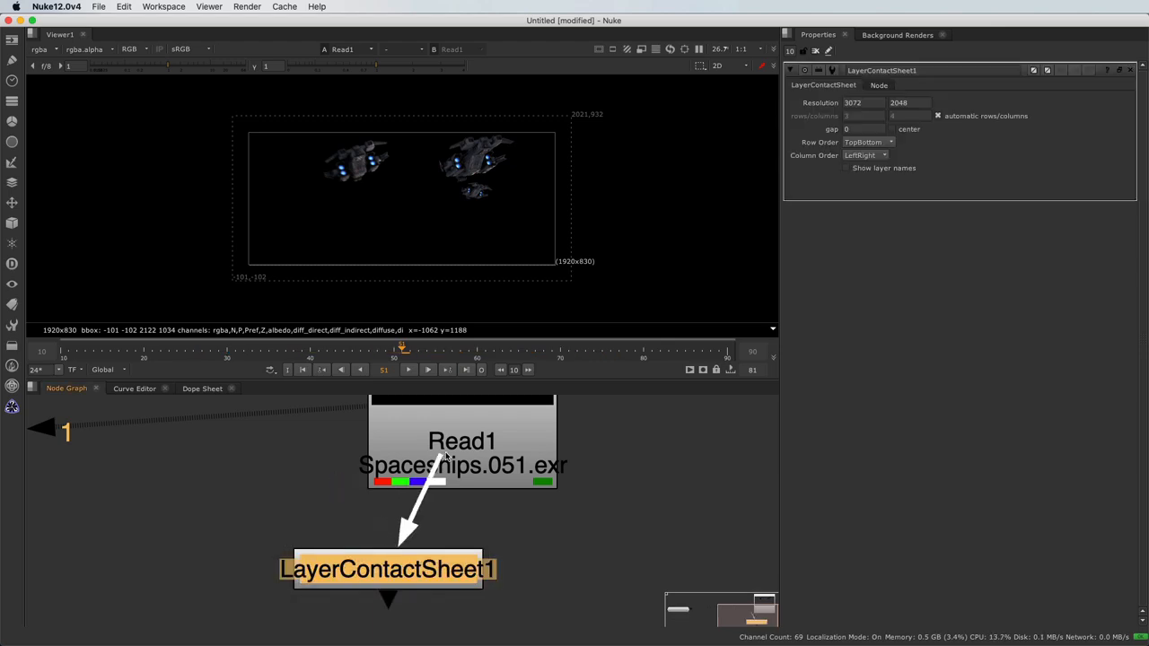
pyautogui.moveTo(426, 571); pyautogui.dragTo(495, 584)
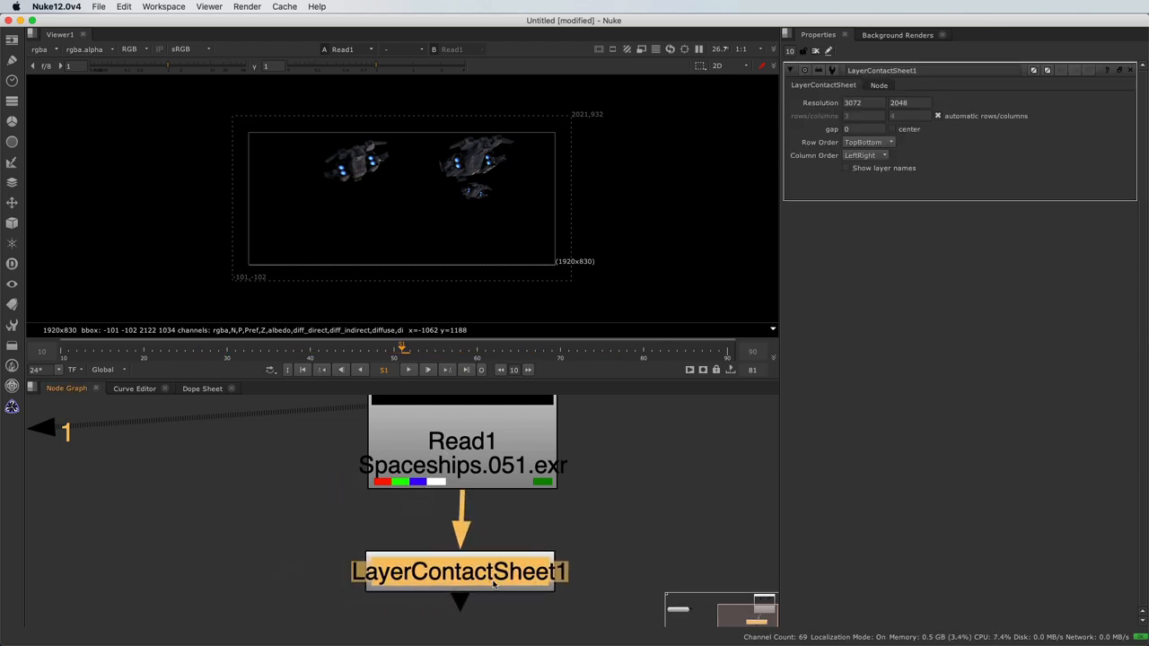
# Step: Display the LayerContactSheet node in the viewer and turn on its layer names
pyautogui.click(42, 51)
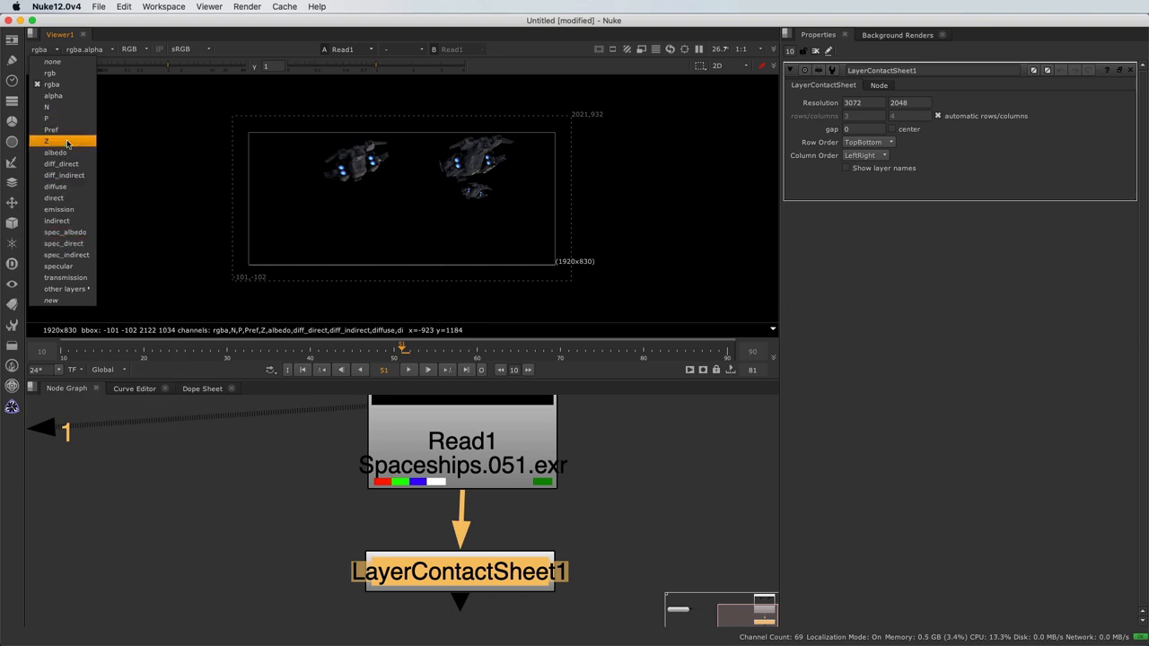
pyautogui.click(275, 531)
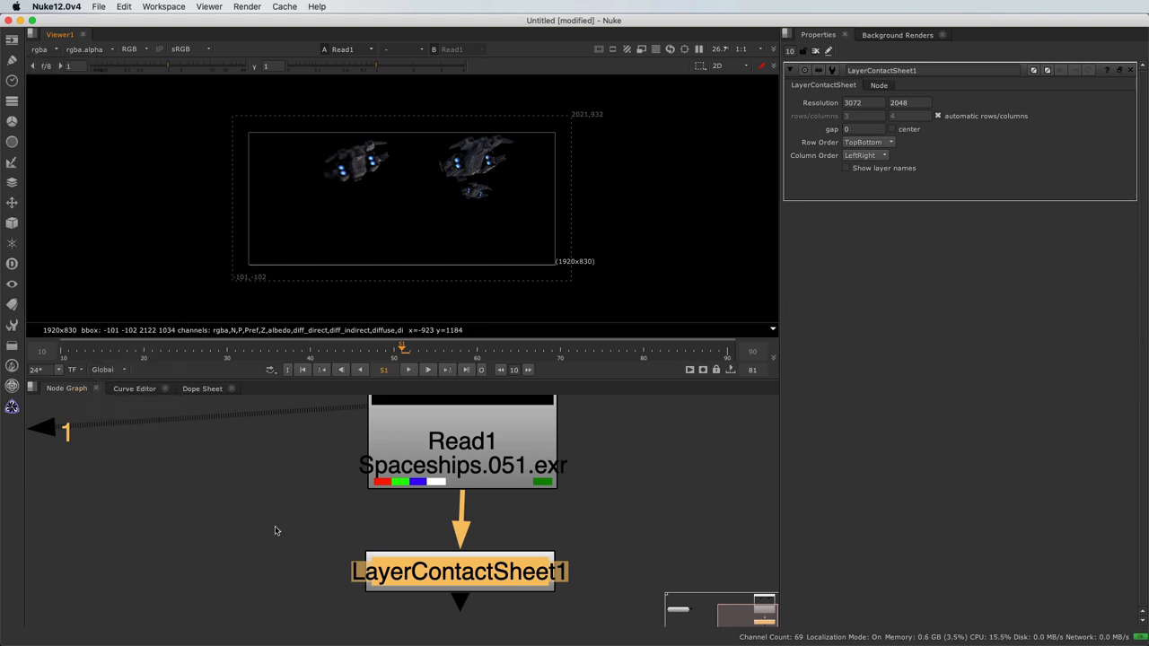
pyautogui.scroll(-5, 279, 530)
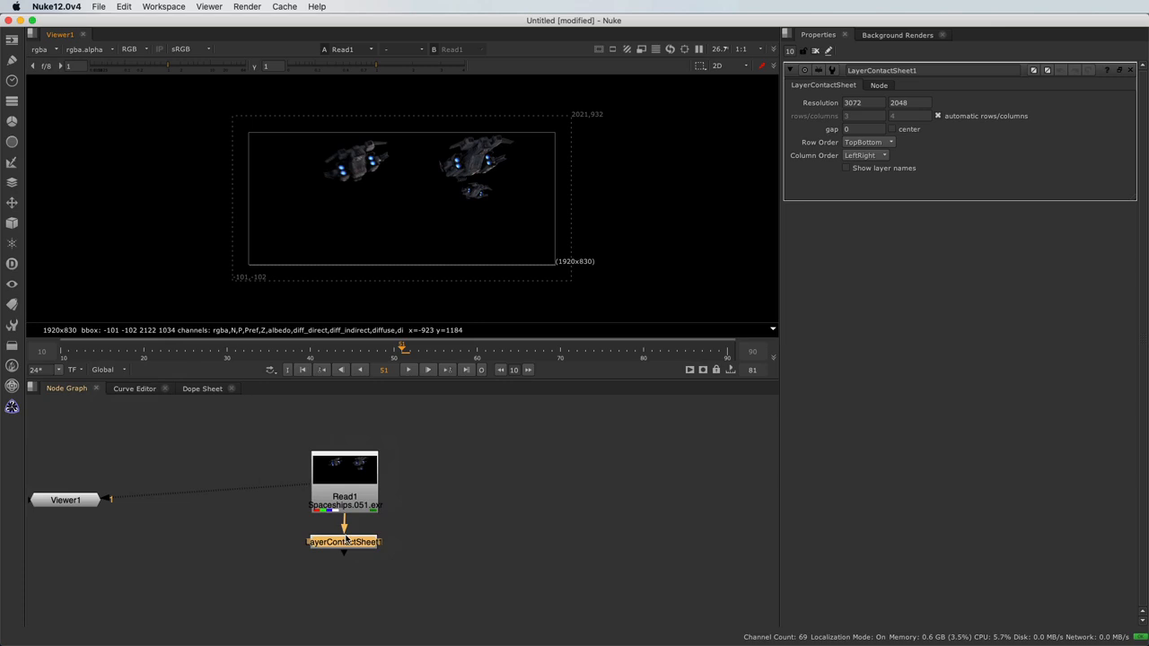
pyautogui.press('1')
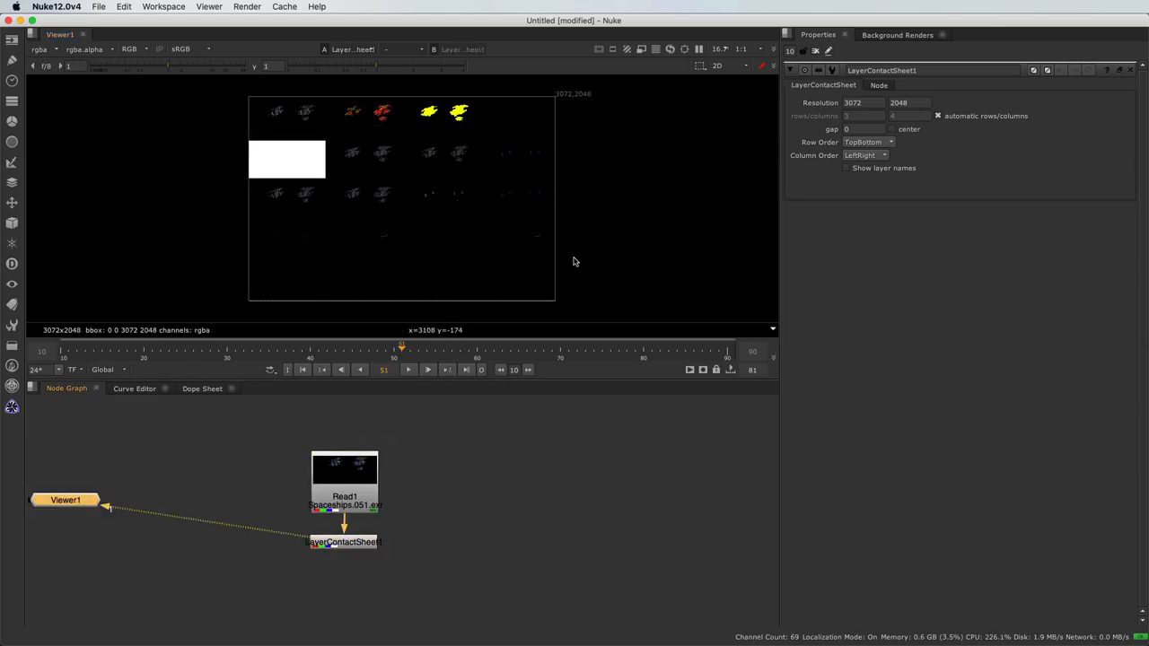
pyautogui.click(338, 544)
pyautogui.click(846, 168)
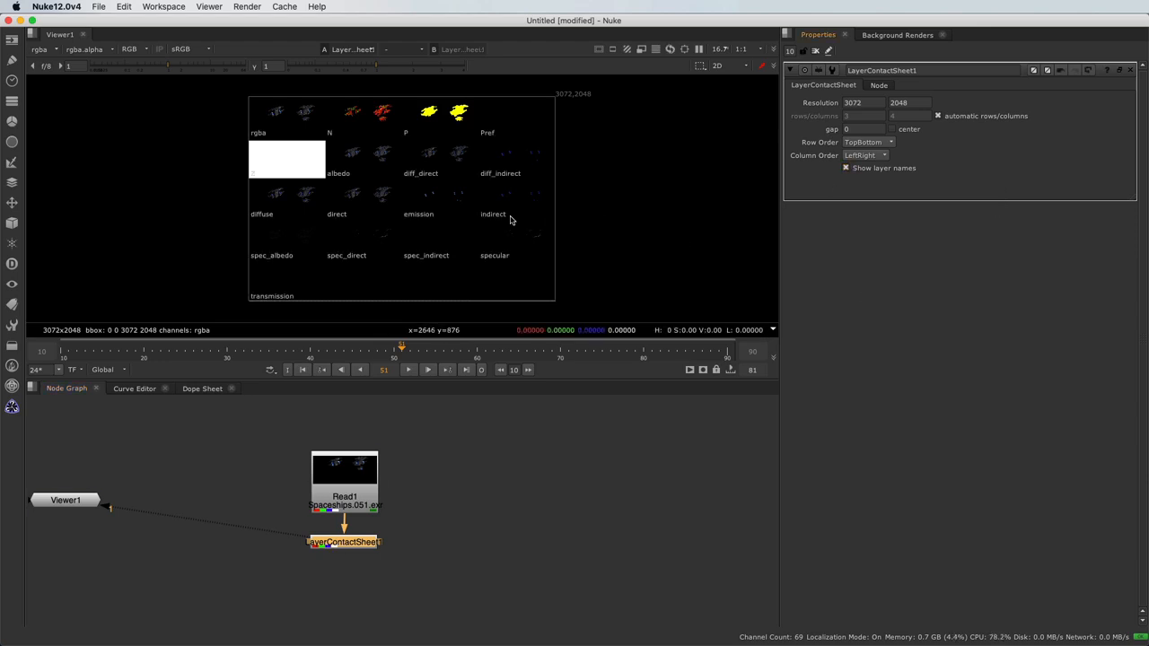
pyautogui.moveTo(480, 213); pyautogui.dragTo(476, 215, button='middle')
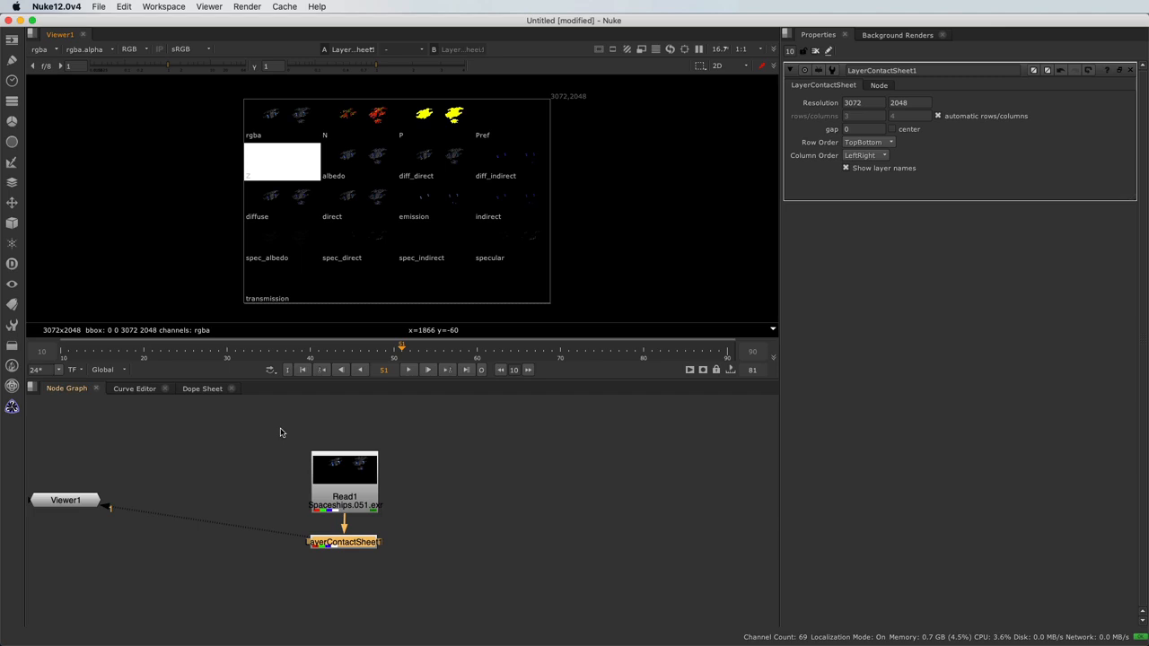
pyautogui.moveTo(280, 433); pyautogui.dragTo(266, 438, button='middle')
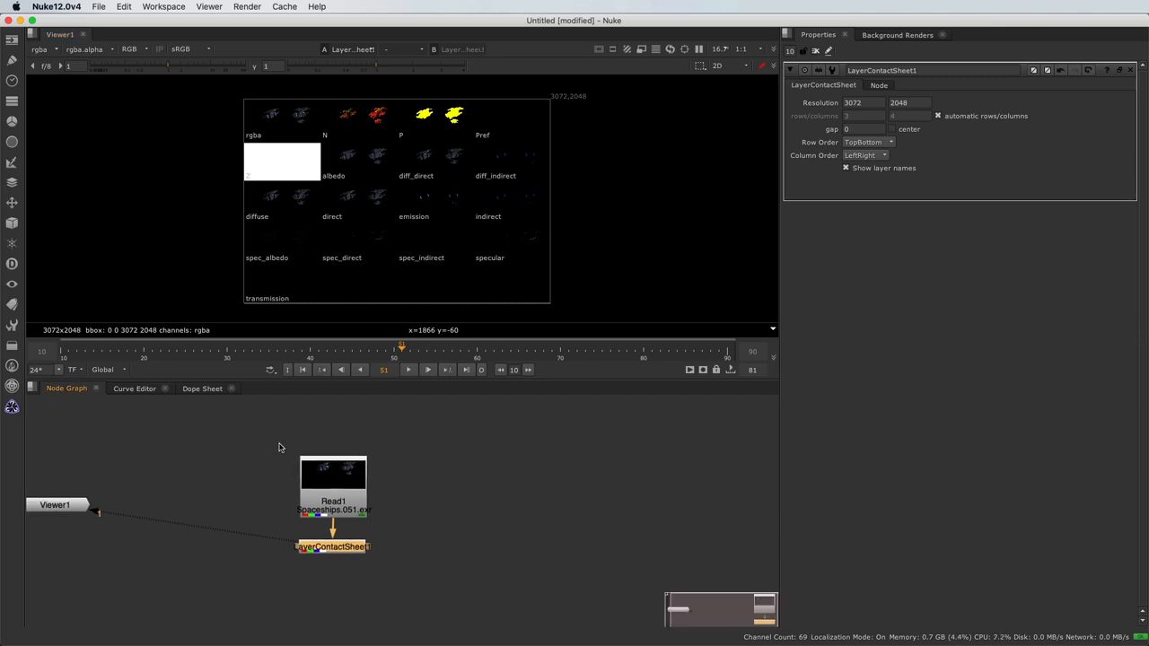
pyautogui.click(320, 498)
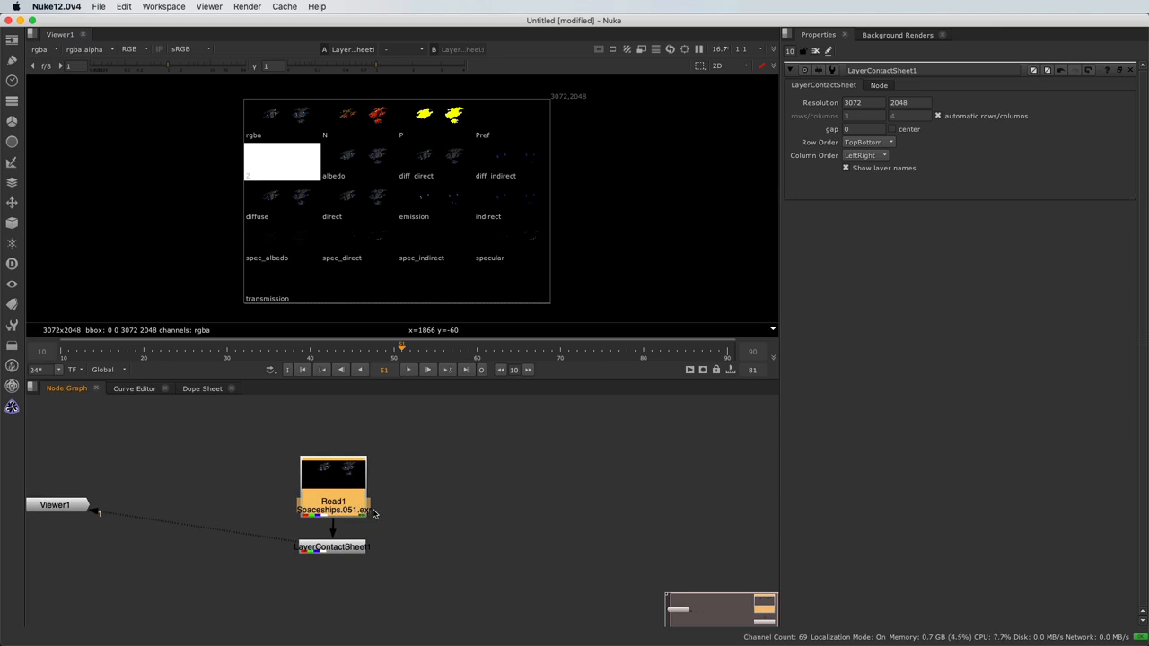
pyautogui.click(328, 549)
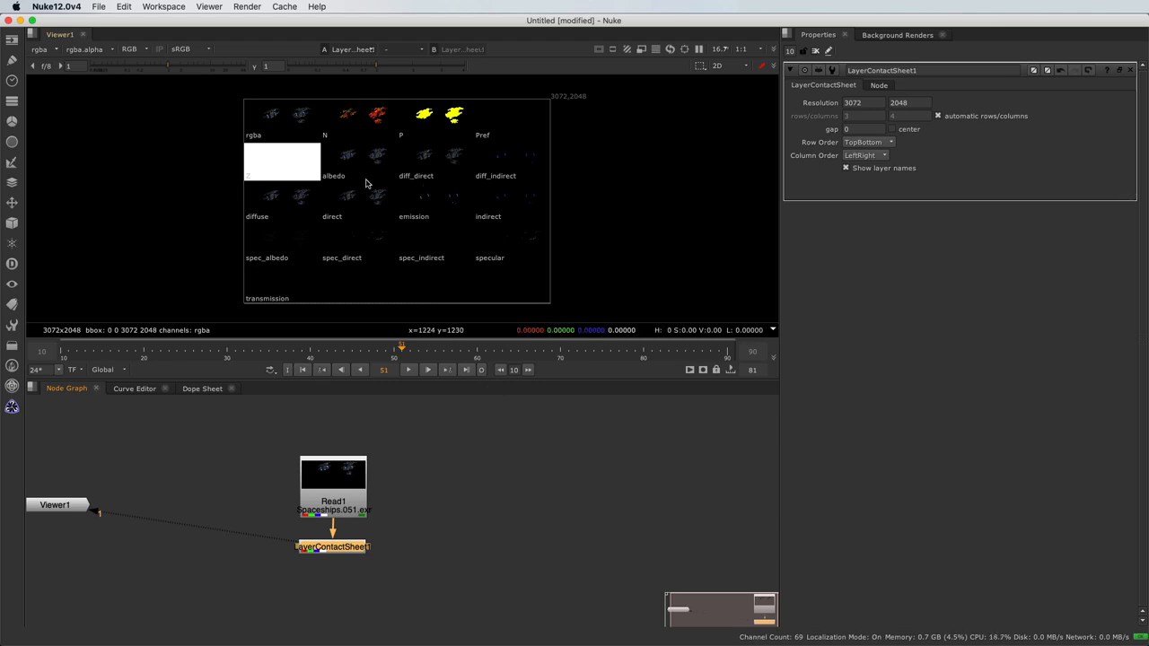
pyautogui.moveTo(282, 425); pyautogui.dragTo(436, 593)
pyautogui.click(339, 508)
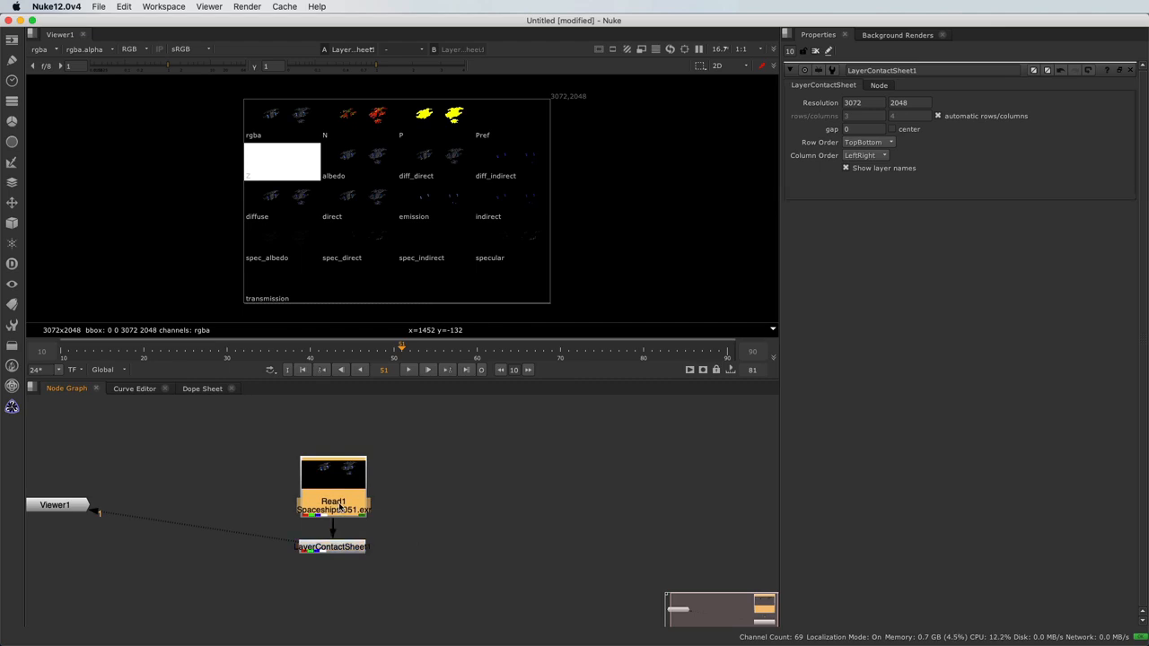
pyautogui.moveTo(341, 507); pyautogui.dragTo(339, 506)
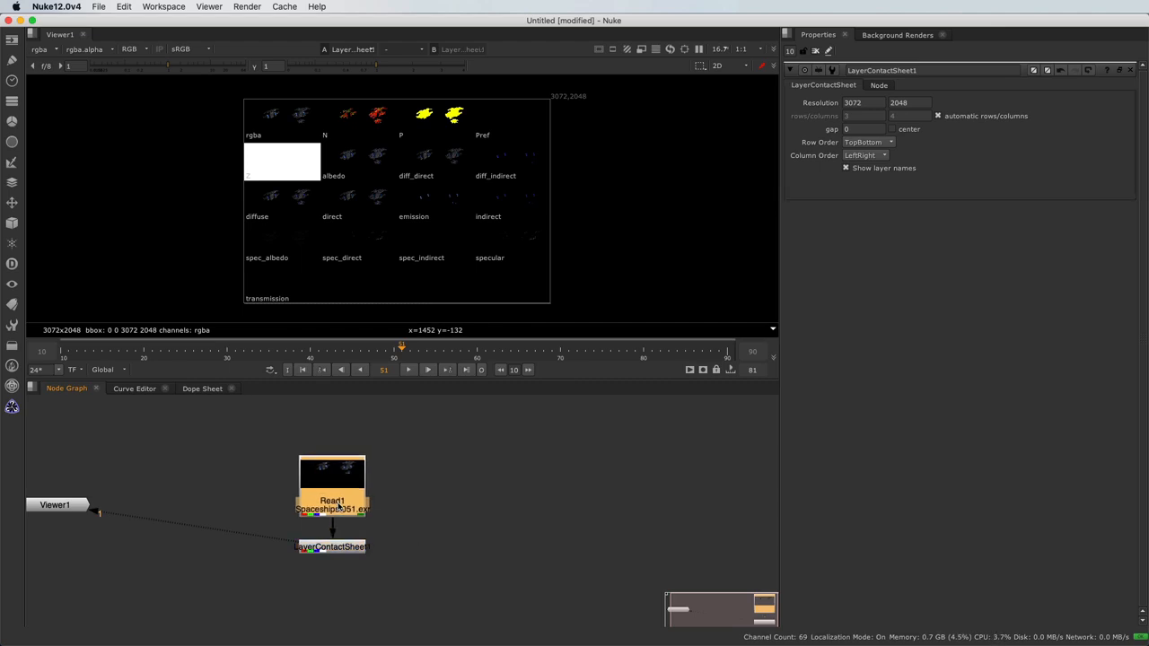
pyautogui.click(448, 517)
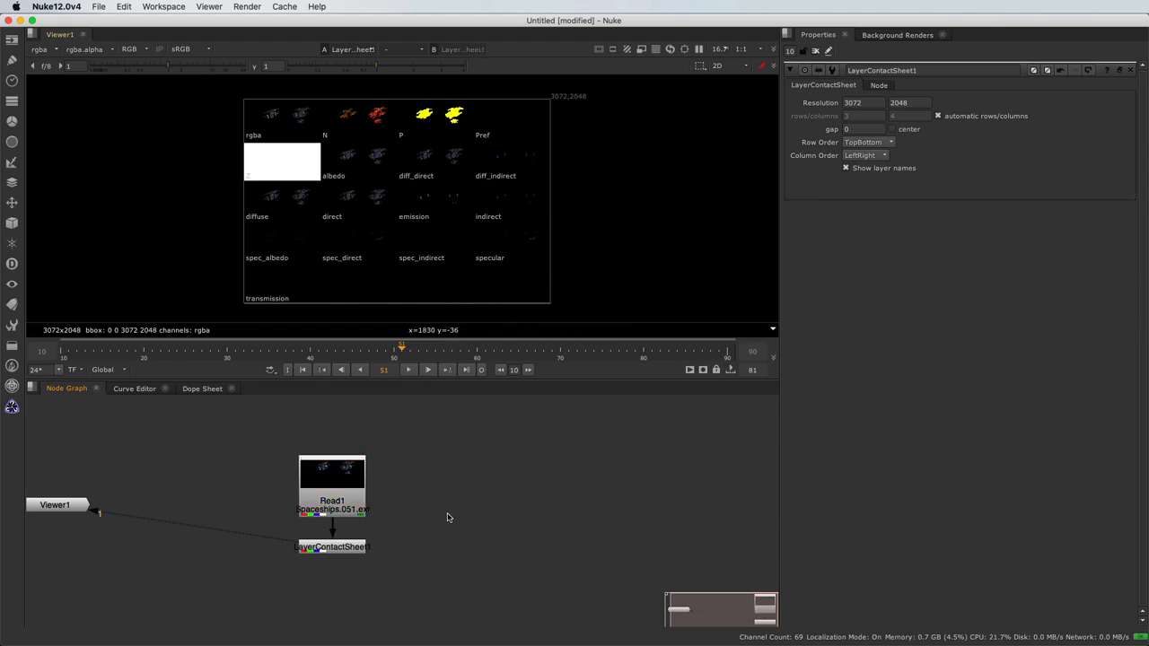
# Step: Switch to Finder and import all the pass folders inside oceanNcity into the node graph
pyautogui.press('super+Tab')
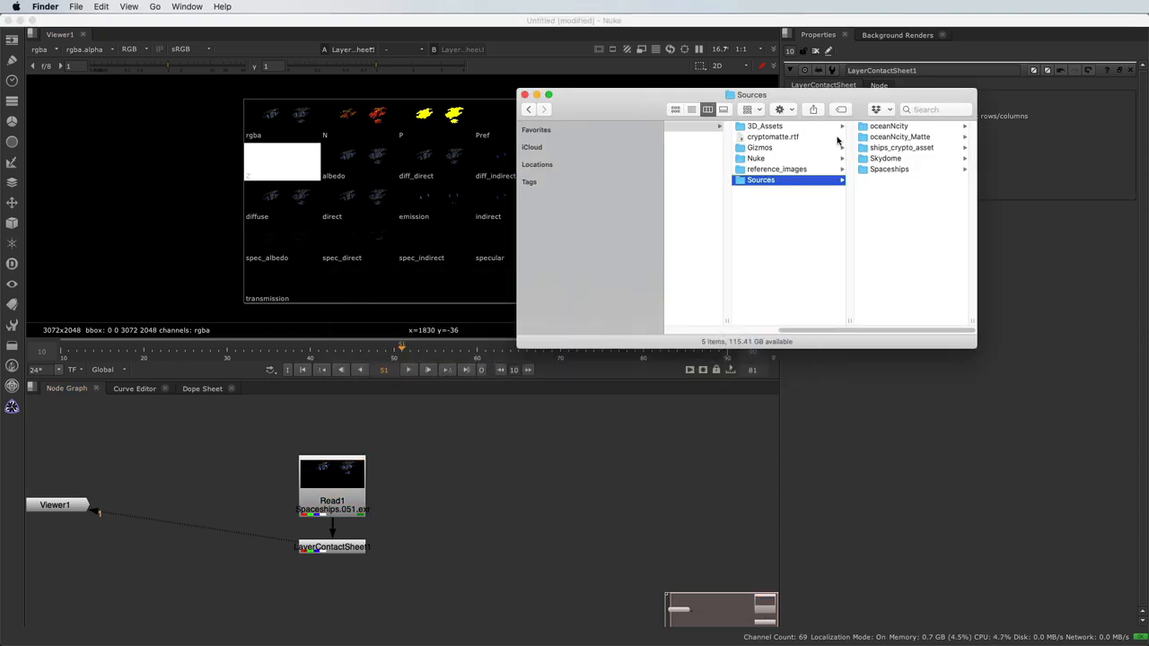
pyautogui.click(884, 128)
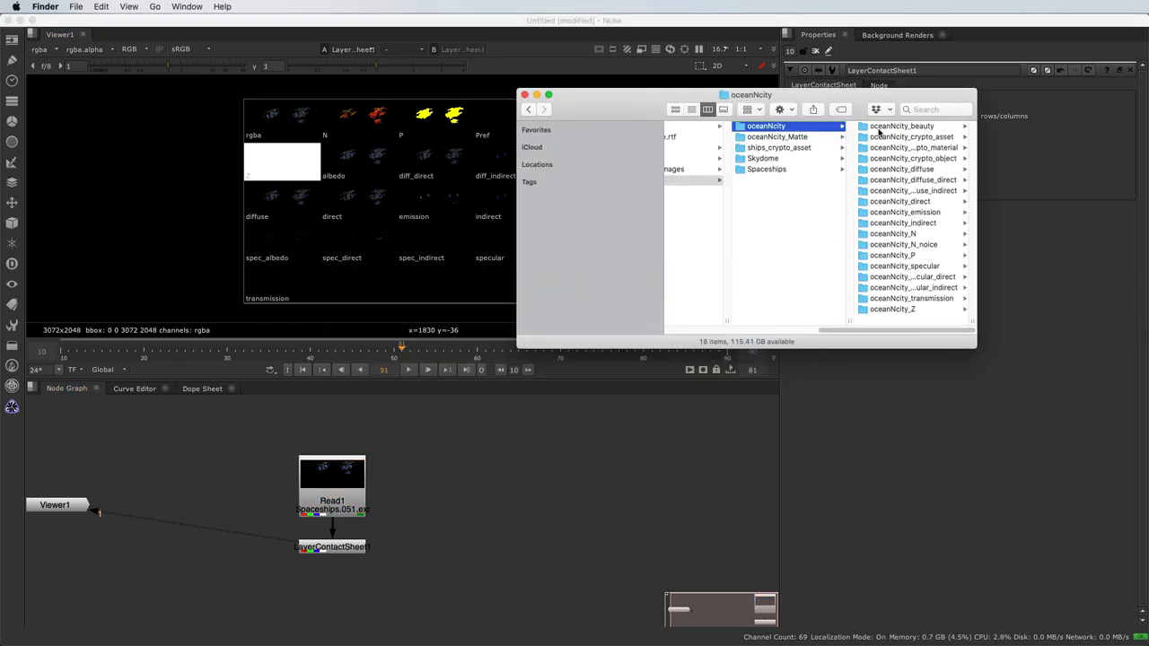
pyautogui.click(896, 309)
pyautogui.moveTo(897, 284); pyautogui.dragTo(890, 128)
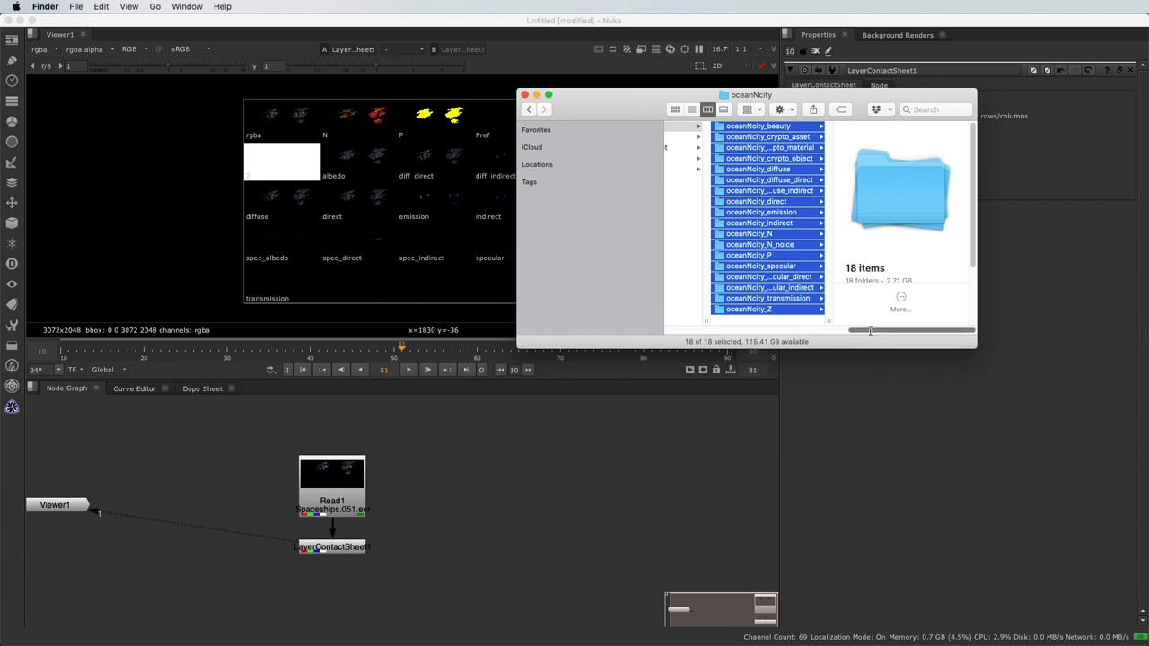
pyautogui.hscroll(-3, 871, 337)
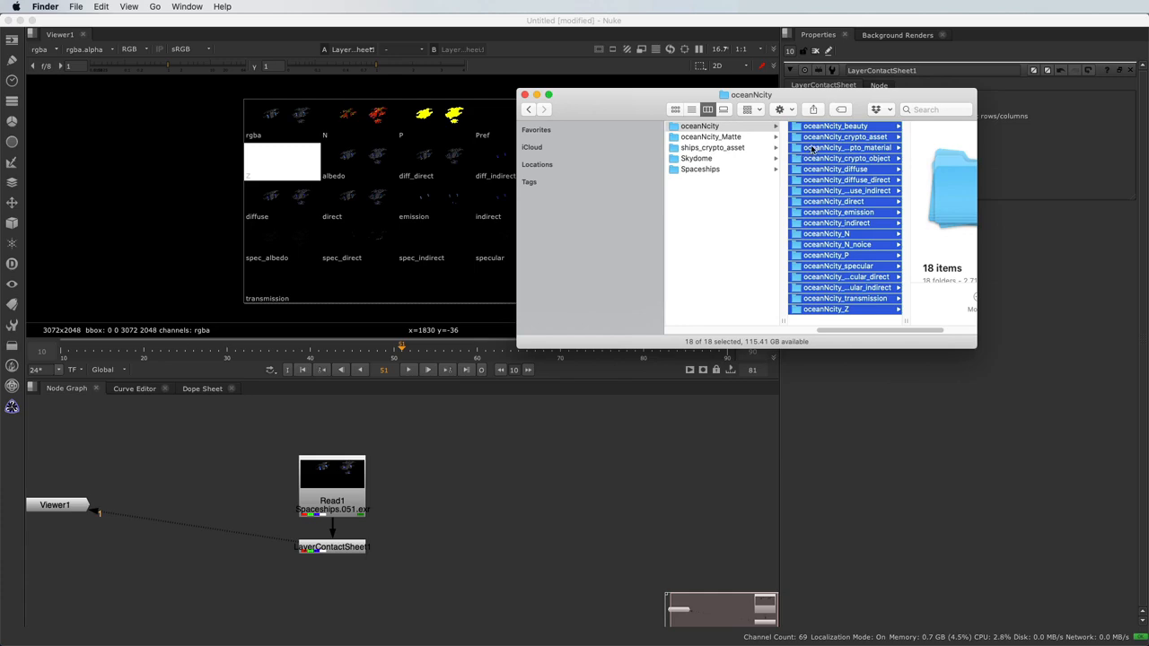
pyautogui.moveTo(795, 179); pyautogui.dragTo(530, 485)
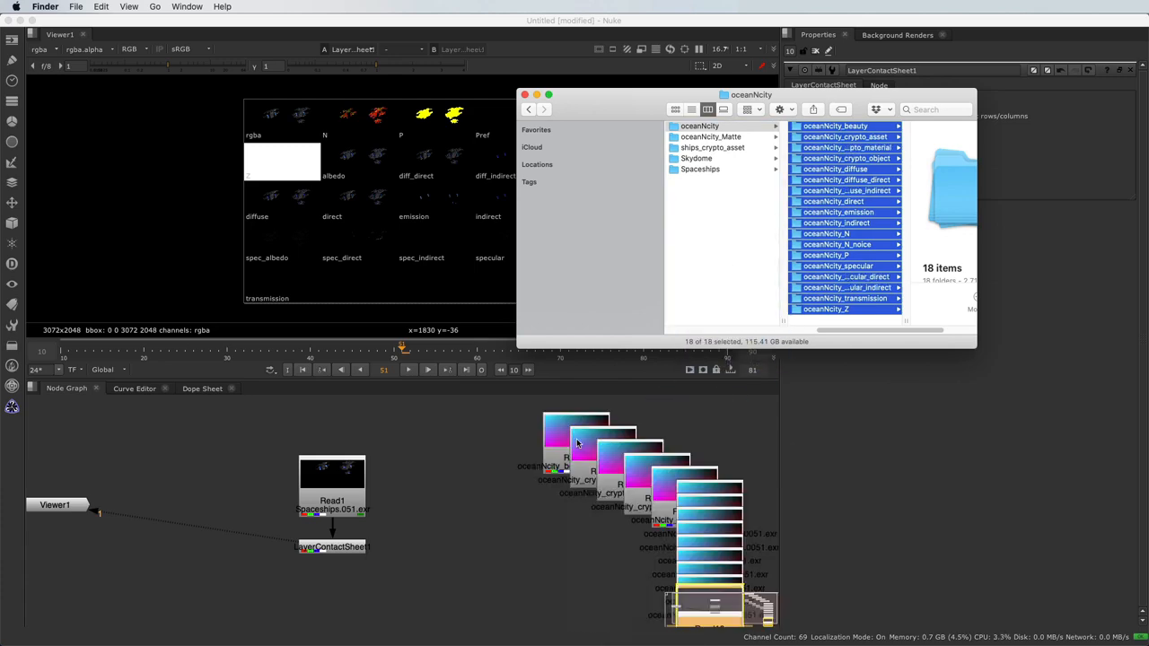
pyautogui.click(527, 490)
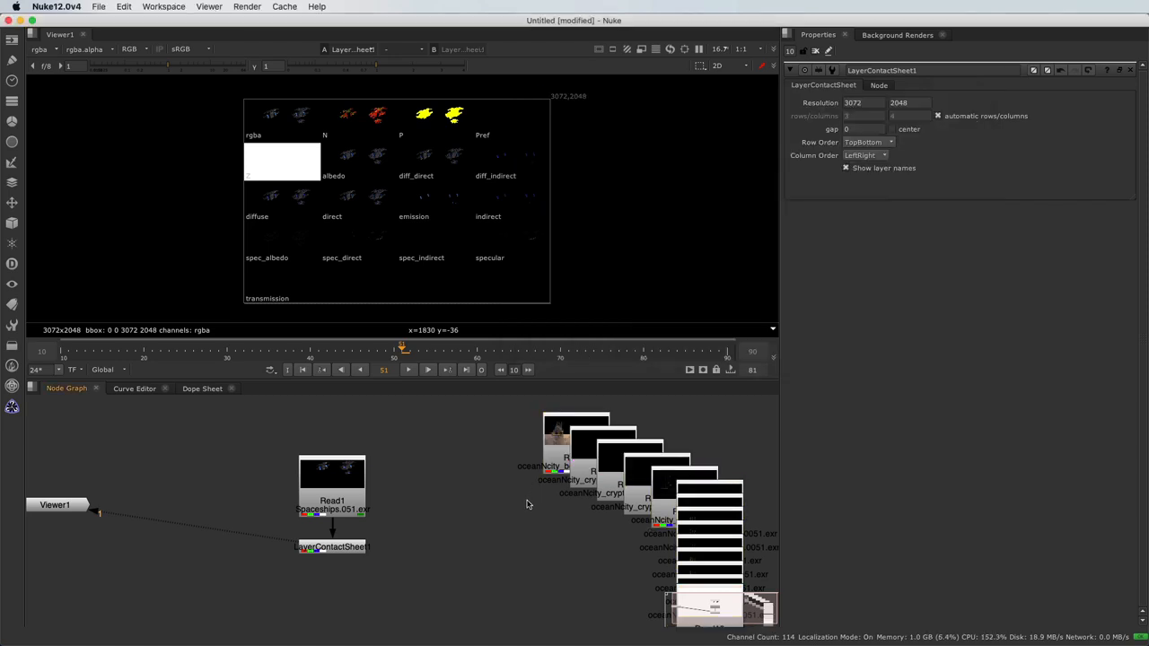
# Step: Arrange all the imported oceanNcity read nodes in a single horizontal row
pyautogui.scroll(-5, 526, 499)
pyautogui.moveTo(488, 464); pyautogui.dragTo(581, 513)
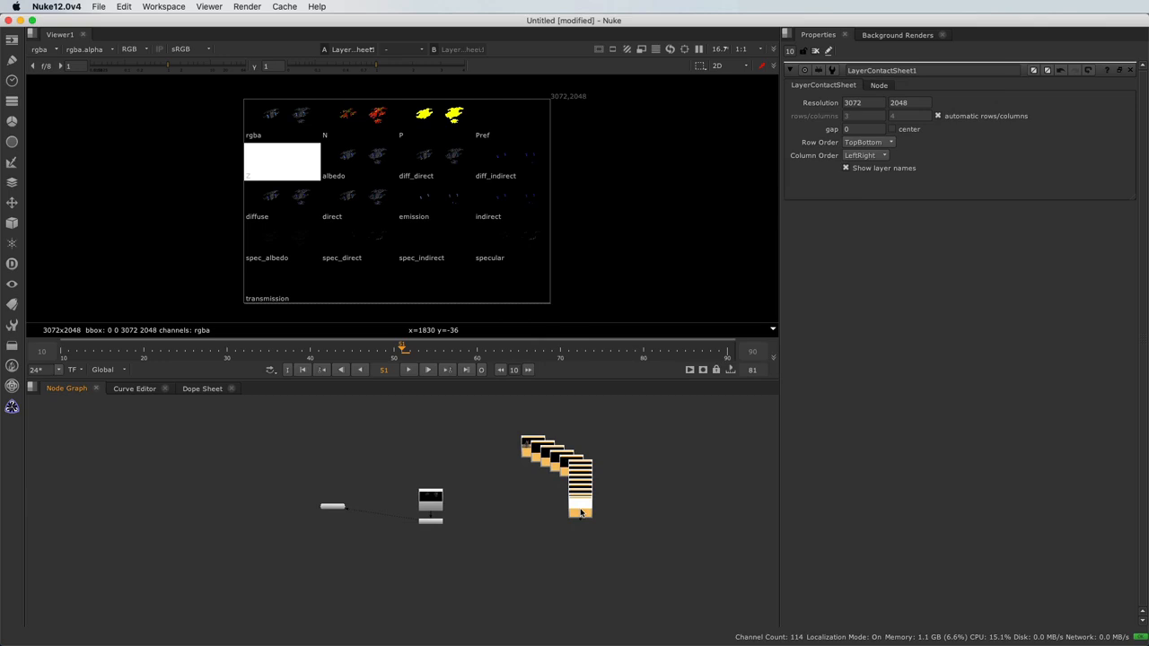
pyautogui.press('l')
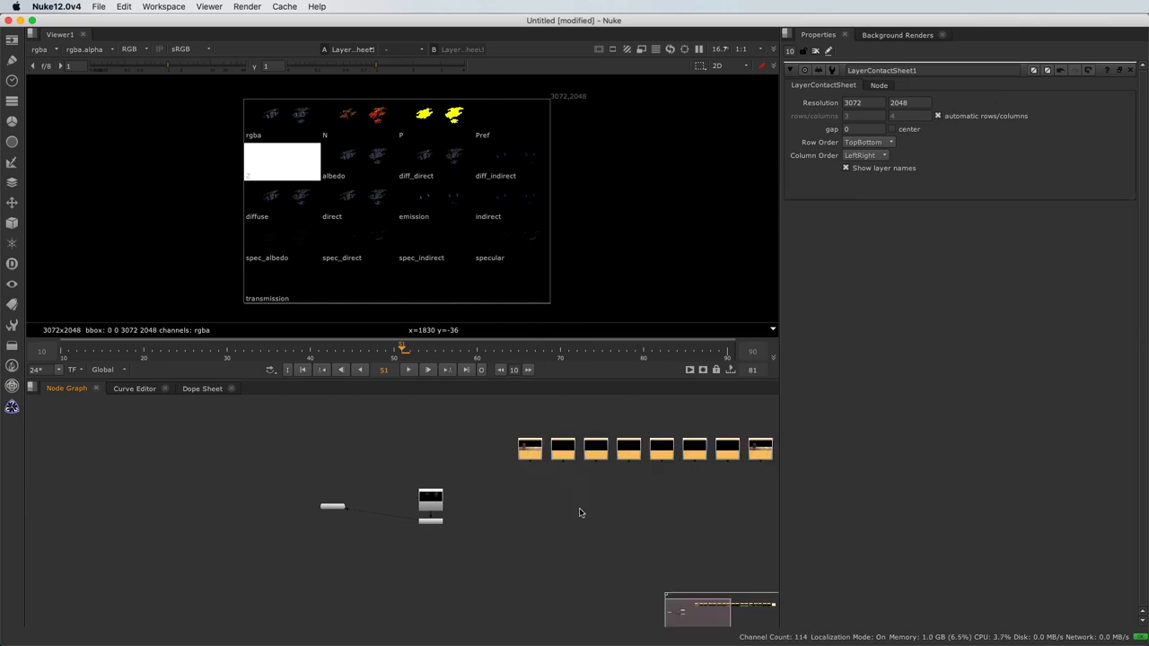
pyautogui.moveTo(659, 473); pyautogui.dragTo(499, 500, button='middle')
pyautogui.click(329, 528)
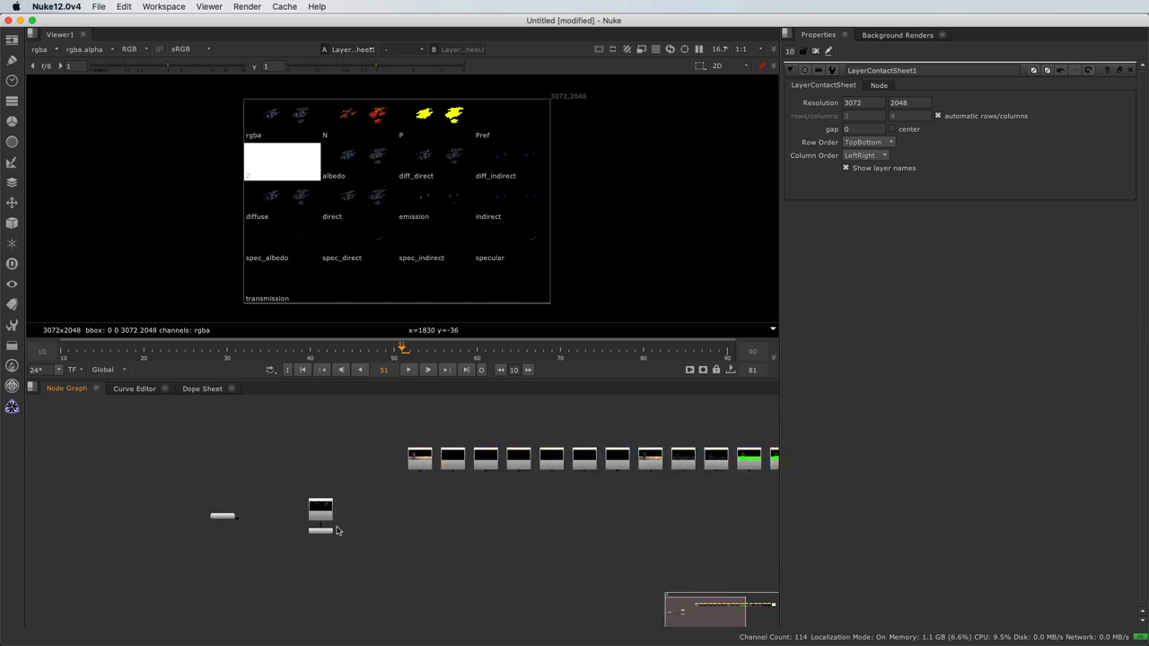
# Step: Display the oceanNcity beauty read node in the viewer
pyautogui.scroll(3, 330, 535)
pyautogui.click(312, 533)
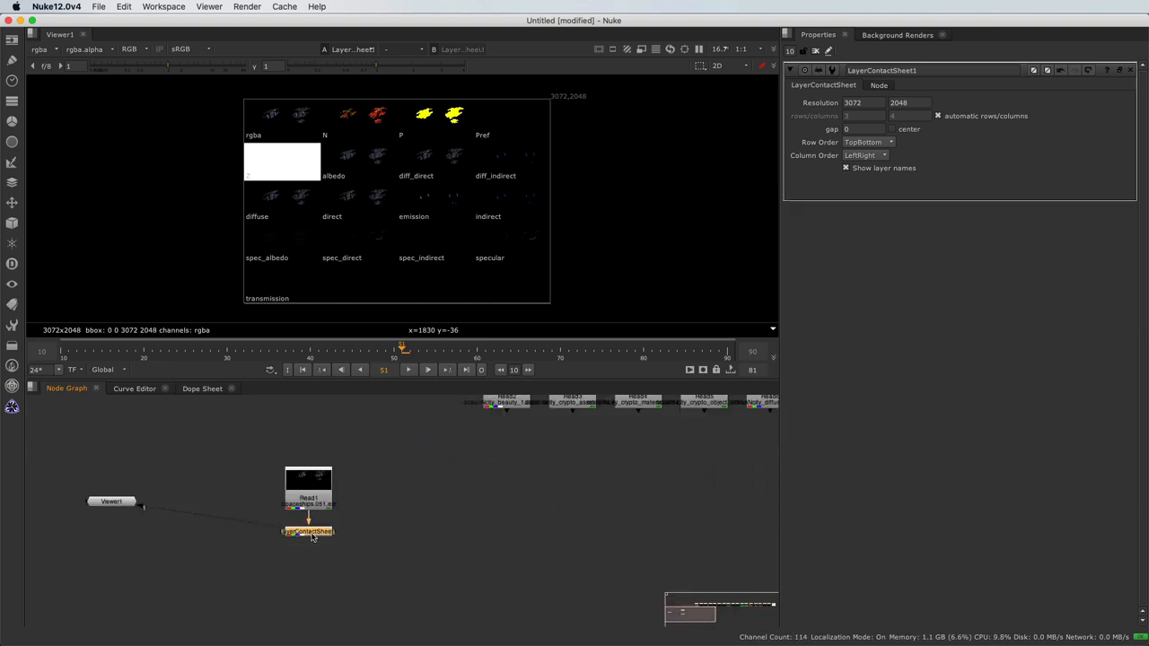
pyautogui.scroll(-2, 482, 468)
pyautogui.moveTo(487, 440); pyautogui.dragTo(436, 495, button='middle')
pyautogui.scroll(2, 438, 494)
pyautogui.click(450, 482)
pyautogui.press('1')
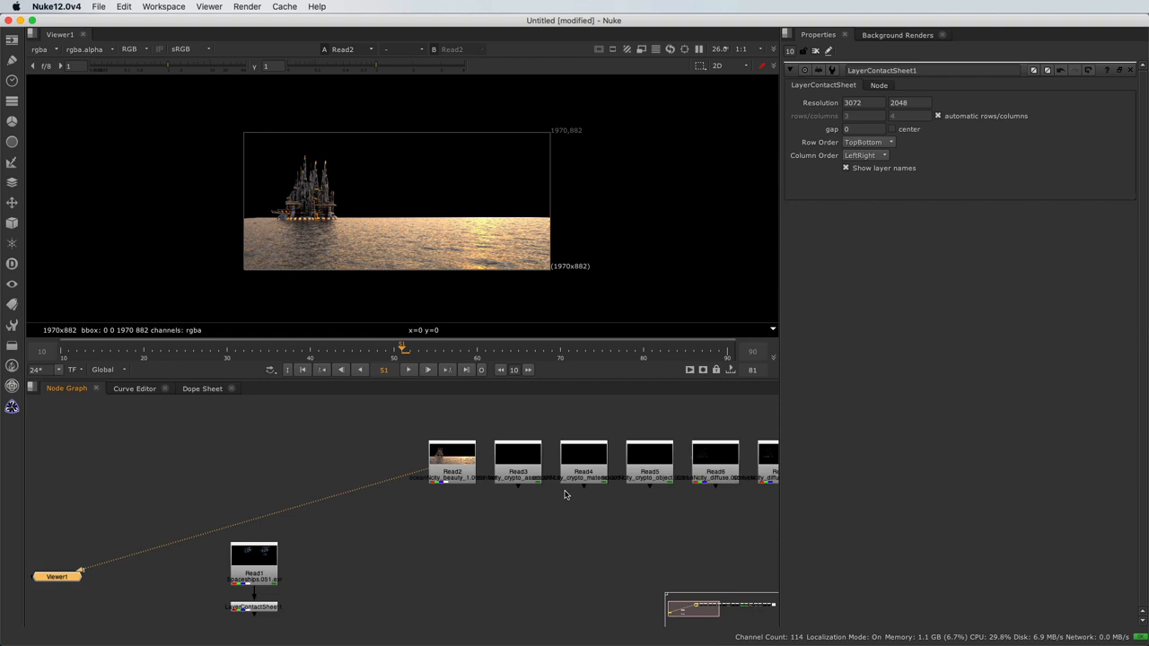
# Step: Display the oceanNcity diffuse_direct pass in the viewer, followed by the direct pass
pyautogui.moveTo(682, 485); pyautogui.dragTo(509, 496, button='middle')
pyautogui.click(619, 479)
pyautogui.press('1')
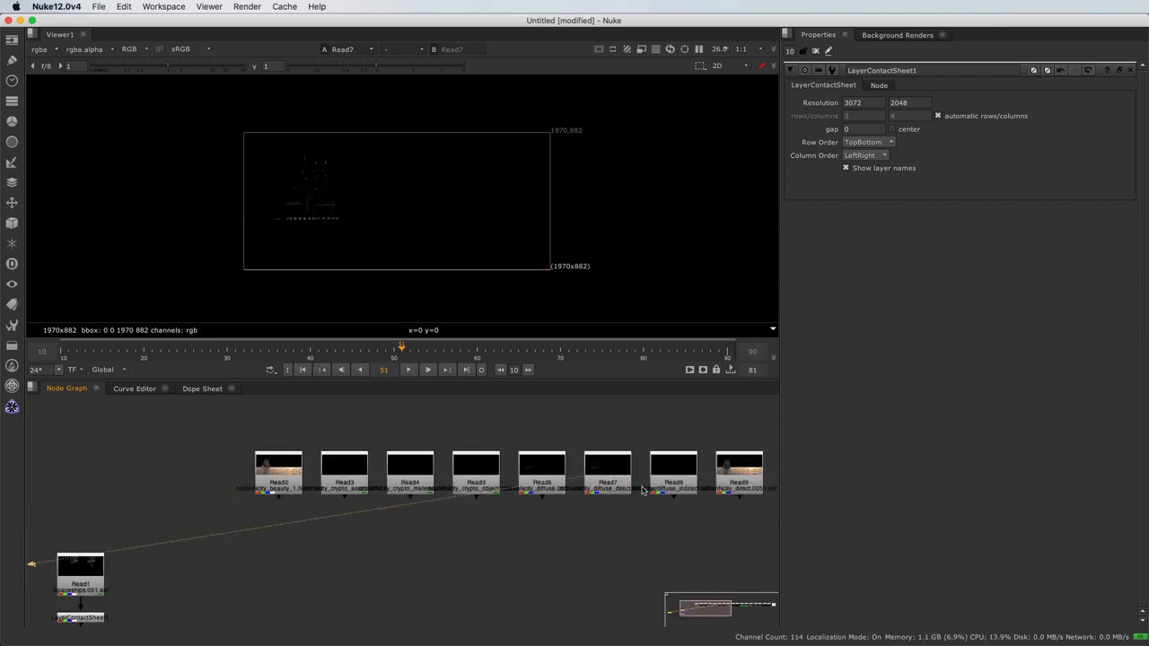
pyautogui.moveTo(687, 507); pyautogui.dragTo(605, 485, button='middle')
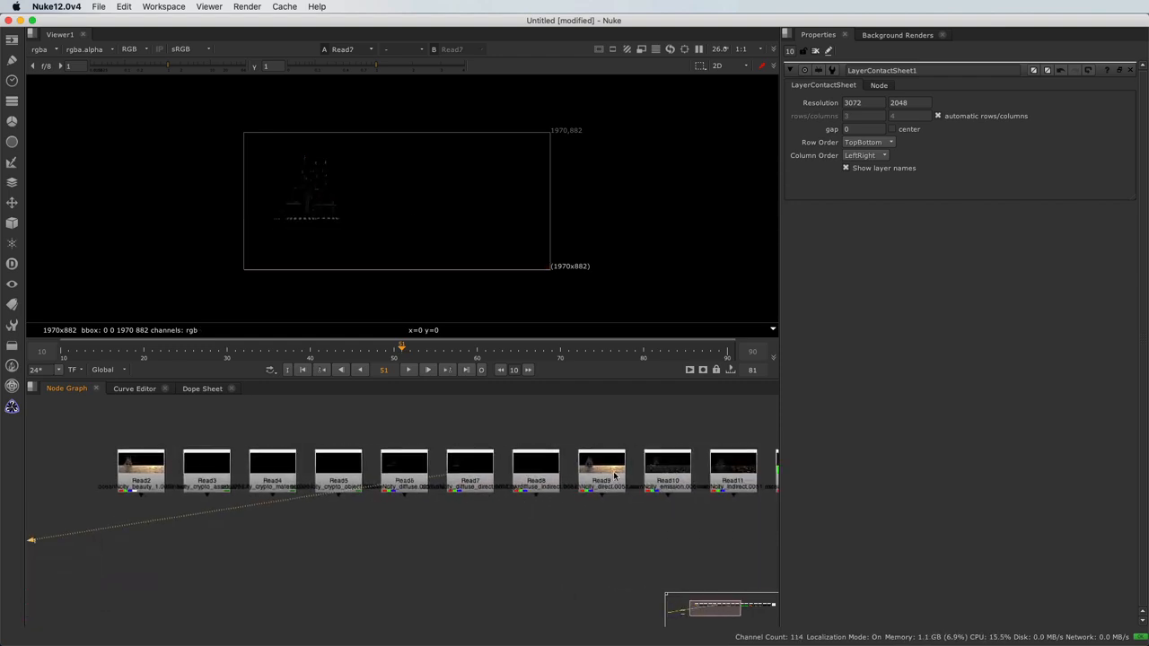
pyautogui.click(616, 476)
pyautogui.press('1')
# Step: Put a Backdrop behind the whole row of oceanNcity read nodes and move the group slightly upward
pyautogui.scroll(-5, 609, 485)
pyautogui.moveTo(474, 474); pyautogui.dragTo(665, 506)
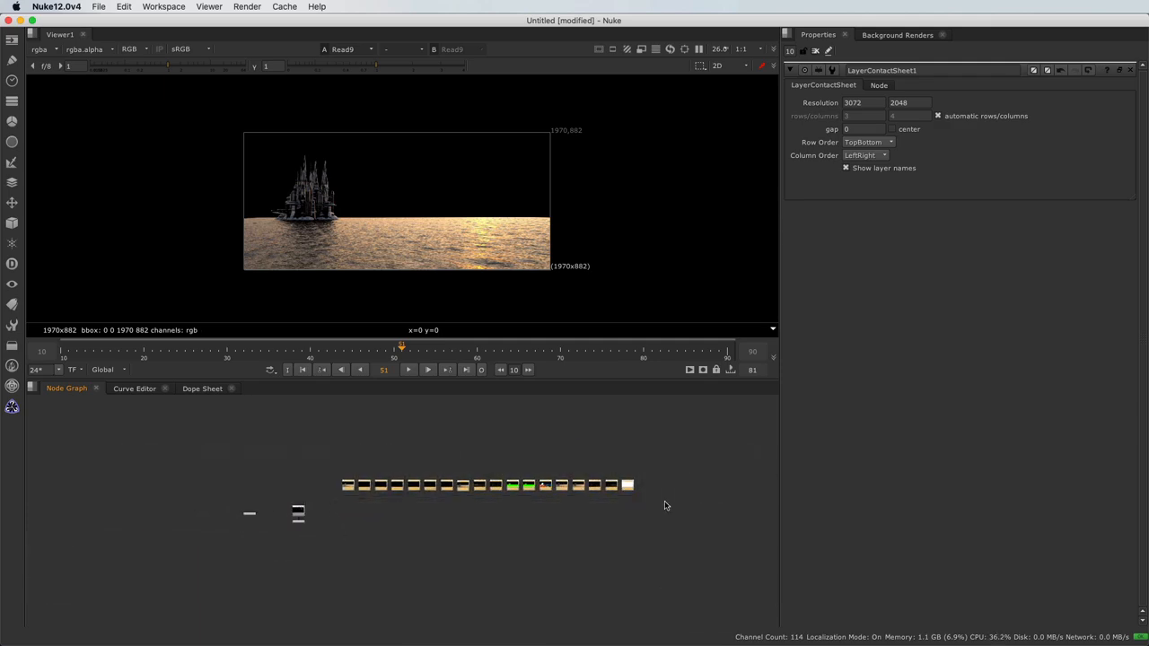
pyautogui.press('Tab')
pyautogui.write('b')
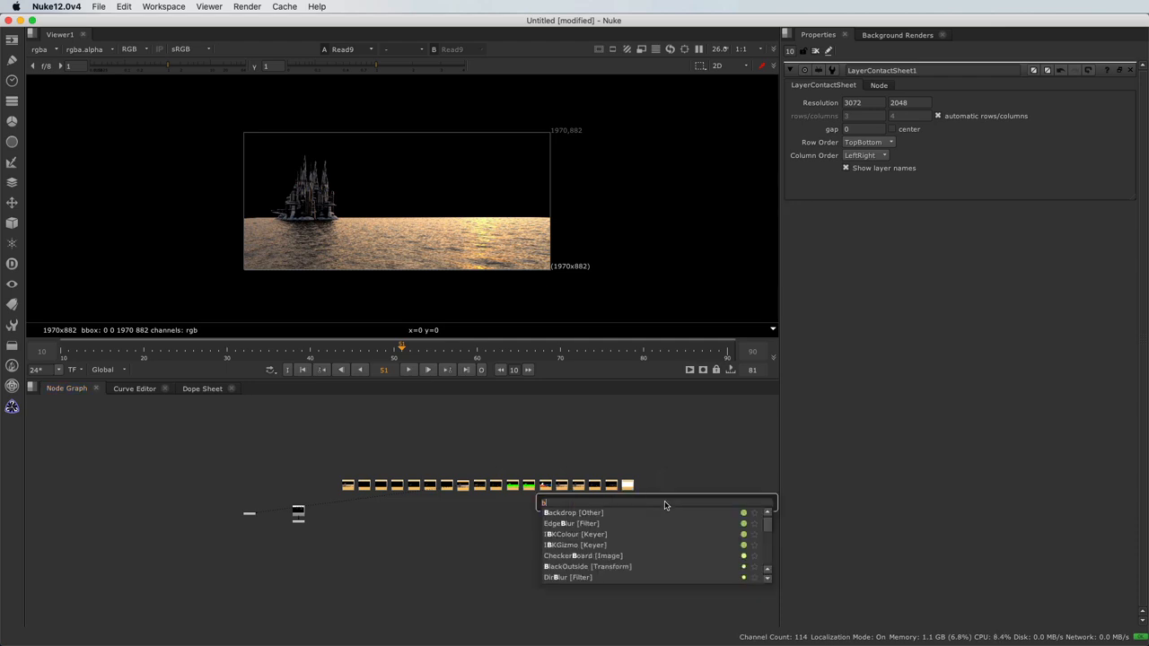
pyautogui.press('Return')
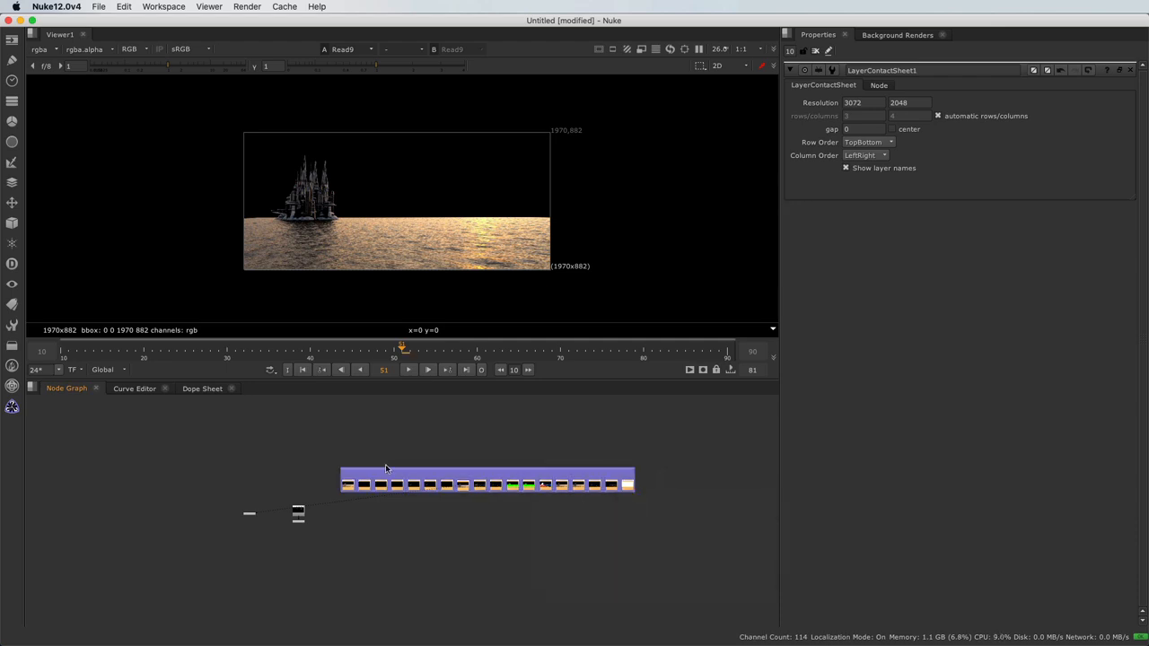
pyautogui.moveTo(386, 467); pyautogui.dragTo(390, 449)
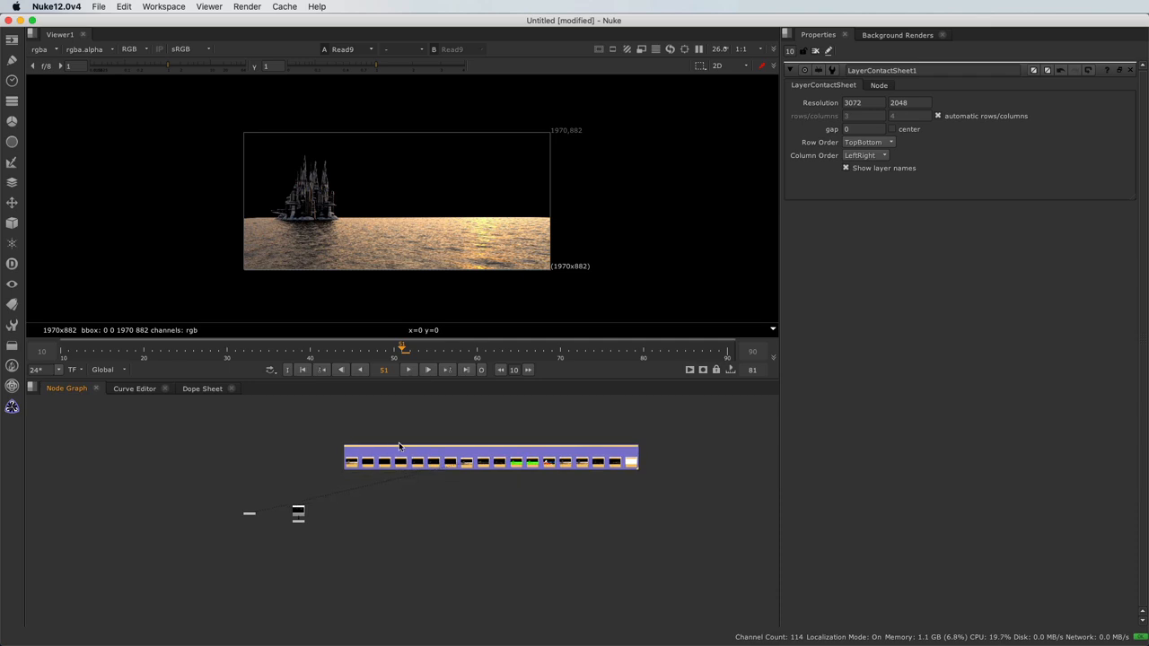
# Step: Label the backdrop around the oceanNcity passes BG
pyautogui.doubleClick(399, 448)
pyautogui.click(880, 103)
pyautogui.write('BG')
pyautogui.click(430, 539)
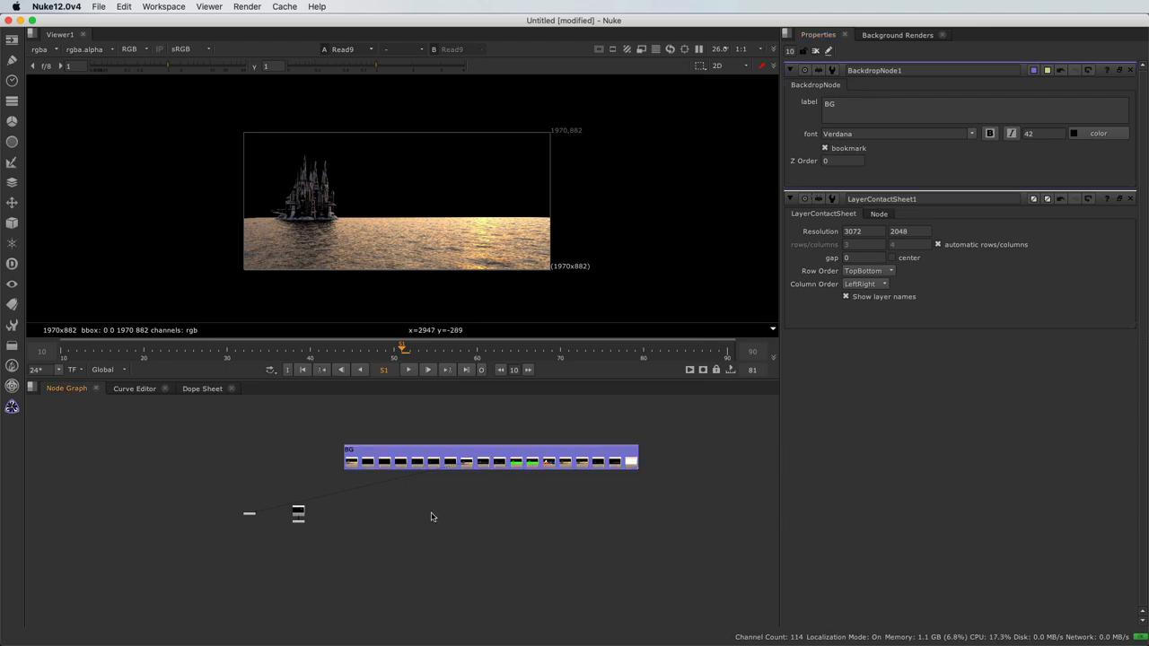
# Step: Display the Spaceships read node in the viewer, followed by its LayerContactSheet
pyautogui.scroll(5, 270, 523)
pyautogui.click(368, 497)
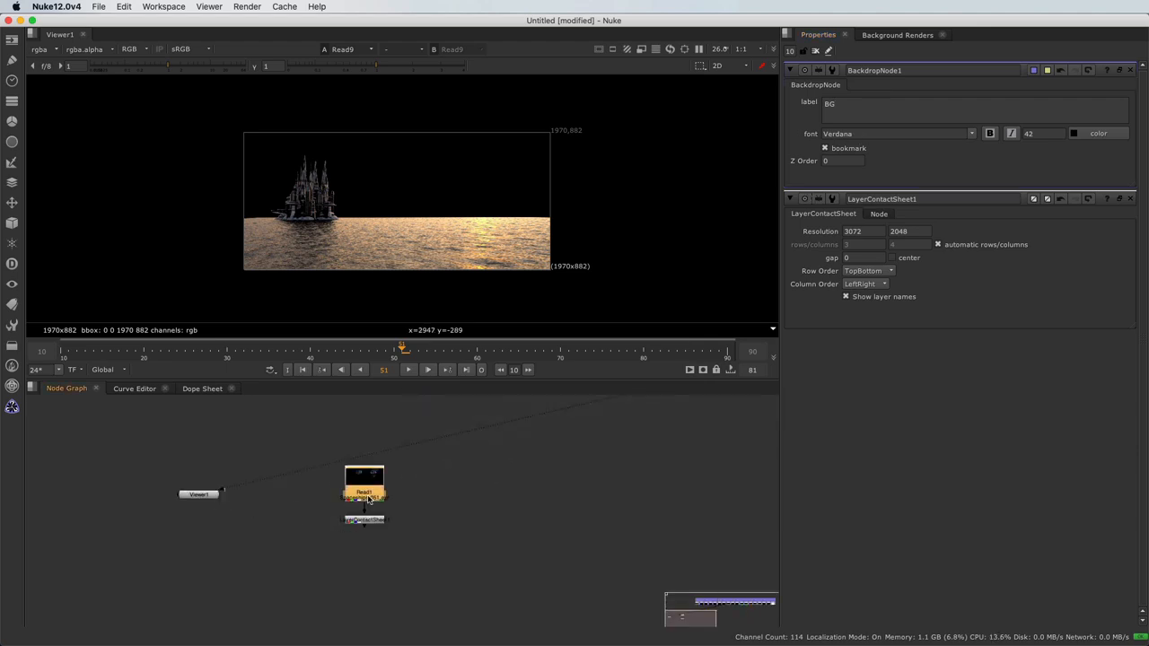
pyautogui.press('1')
pyautogui.scroll(-2, 368, 512)
pyautogui.click(367, 517)
pyautogui.press('1')
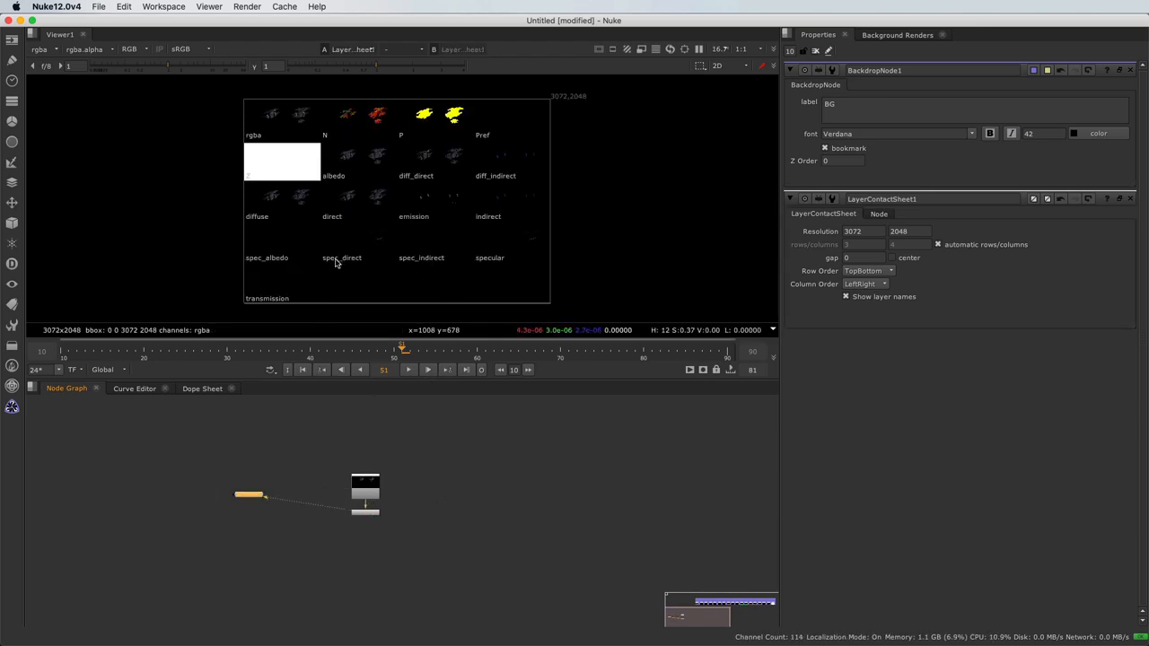
# Step: Return to the BG backdrop and view its beauty pass and its direct pass
pyautogui.scroll(-2, 494, 539)
pyautogui.moveTo(490, 526); pyautogui.dragTo(386, 548, button='middle')
pyautogui.moveTo(376, 467); pyautogui.dragTo(745, 580)
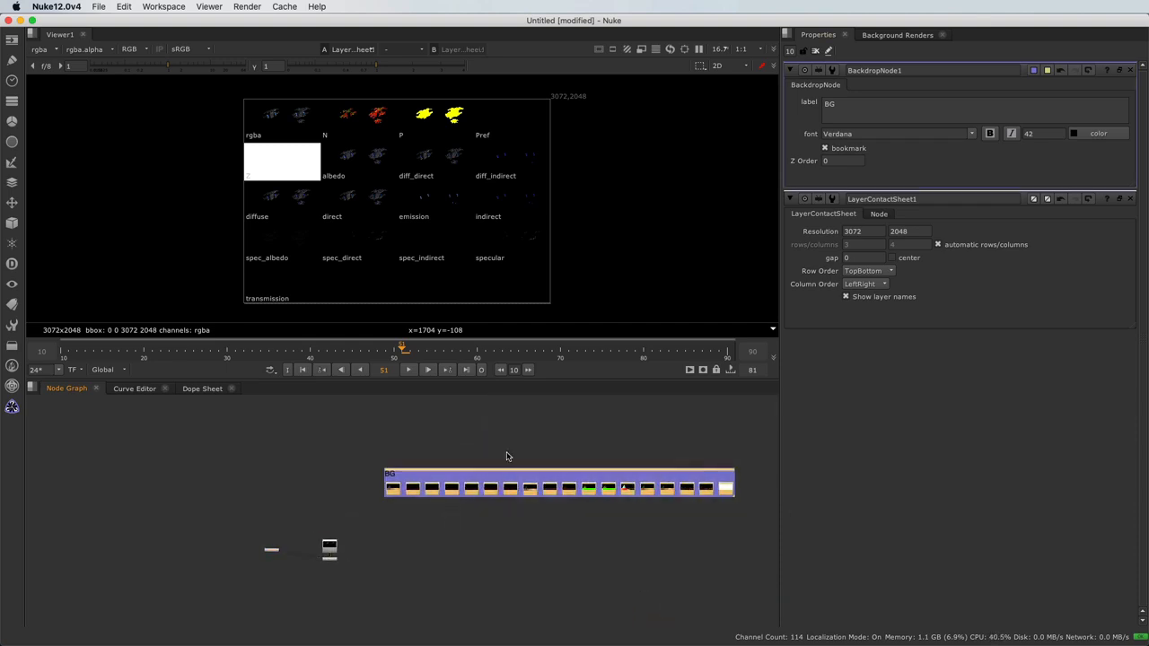
pyautogui.click(393, 489)
pyautogui.press('1')
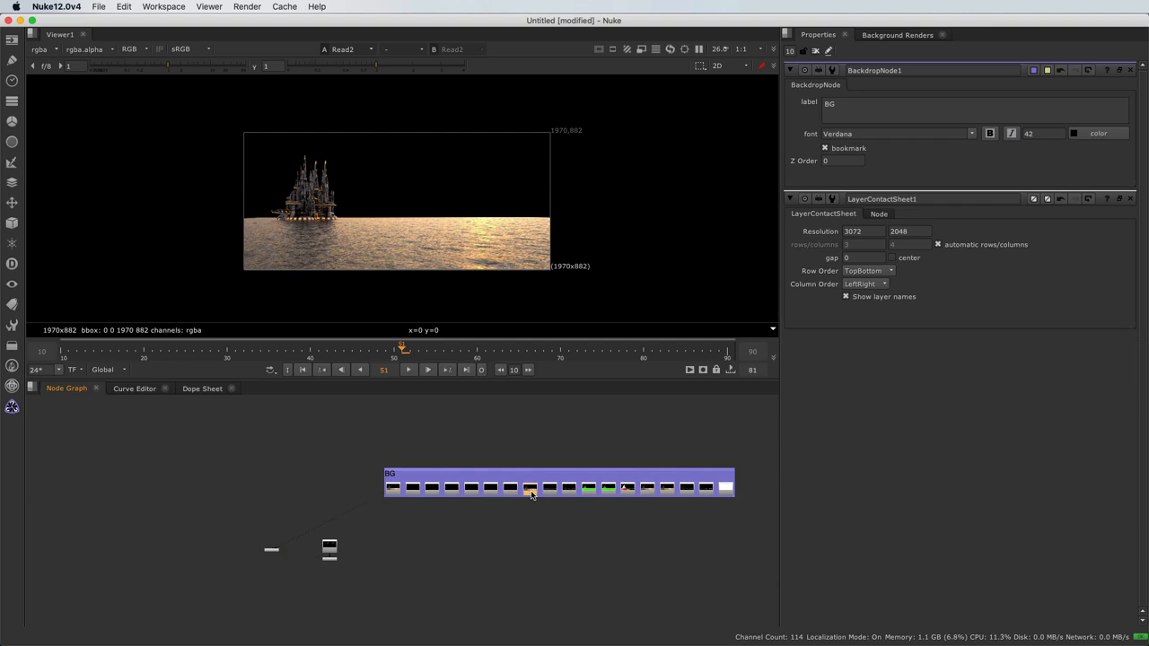
pyautogui.press('1')
# Step: View the two oceanNcity normal passes and the position pass one after another
pyautogui.click(588, 489)
pyautogui.press('1')
pyautogui.click(603, 492)
pyautogui.press('1')
pyautogui.click(626, 489)
pyautogui.press('1')
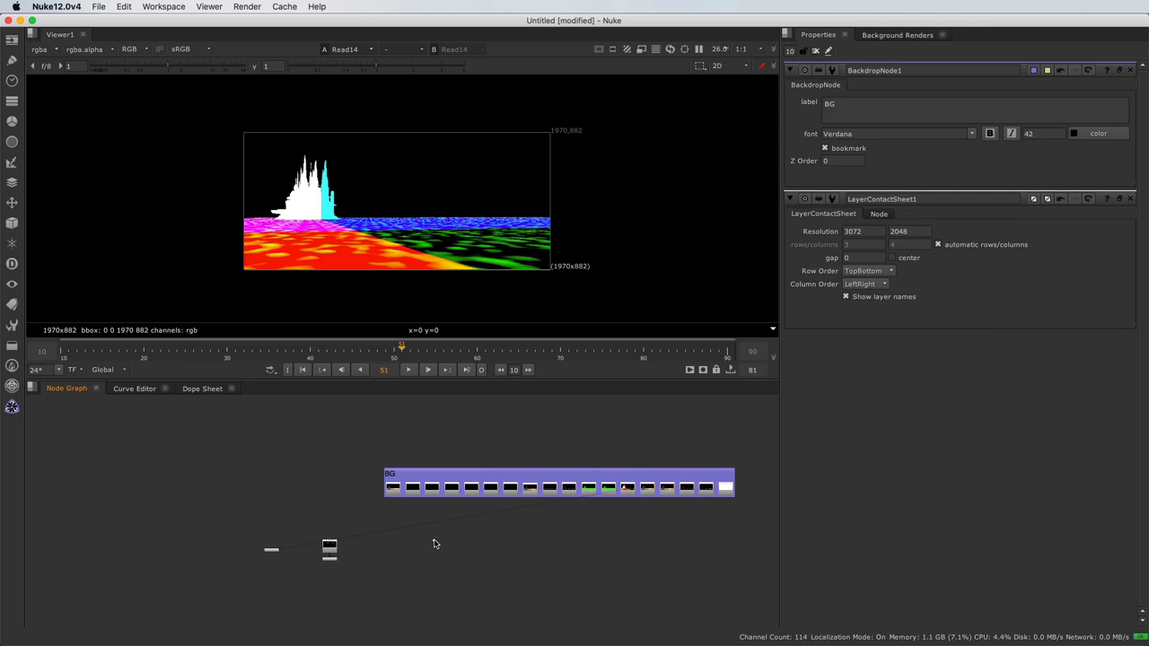
# Step: Switch to Finder and import the oceanNcity_Matte folder beside the BG backdrop and the ships_crypto_asset folder near the Spaceships node
pyautogui.press('super+Tab')
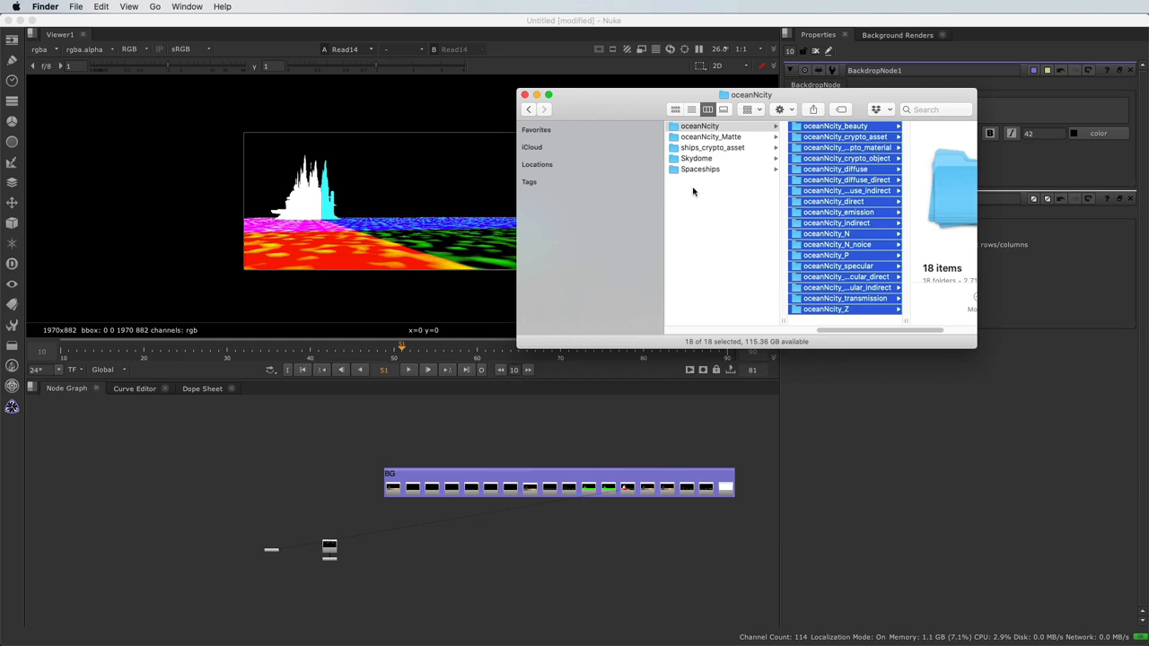
pyautogui.click(707, 138)
pyautogui.moveTo(710, 141); pyautogui.dragTo(349, 490)
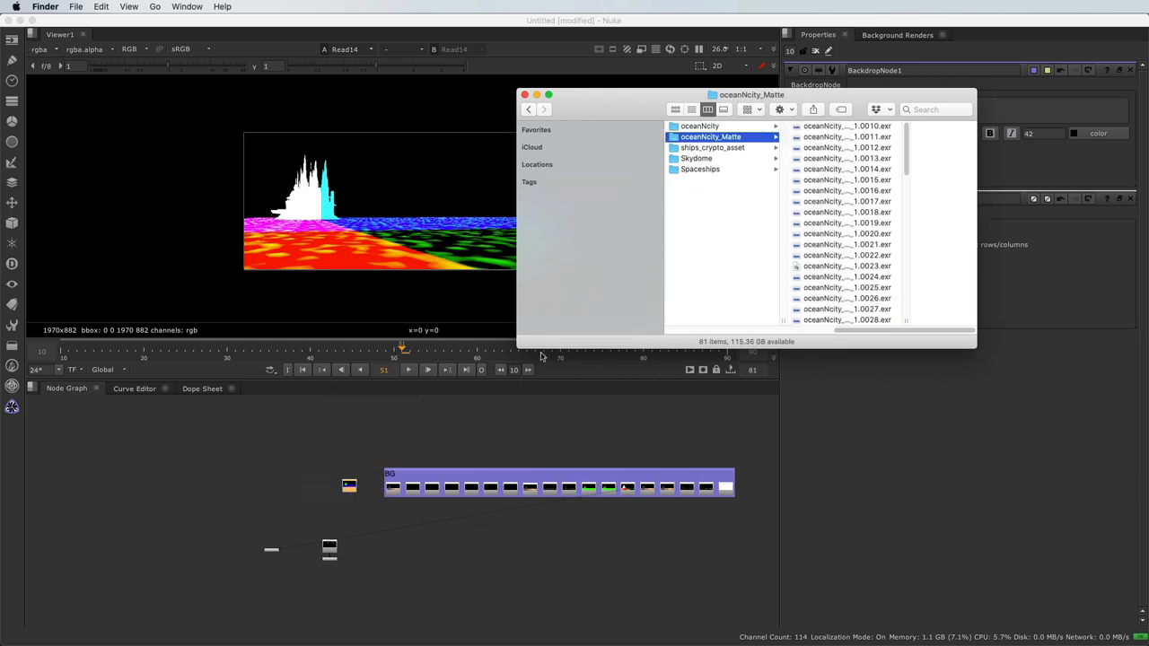
pyautogui.click(713, 149)
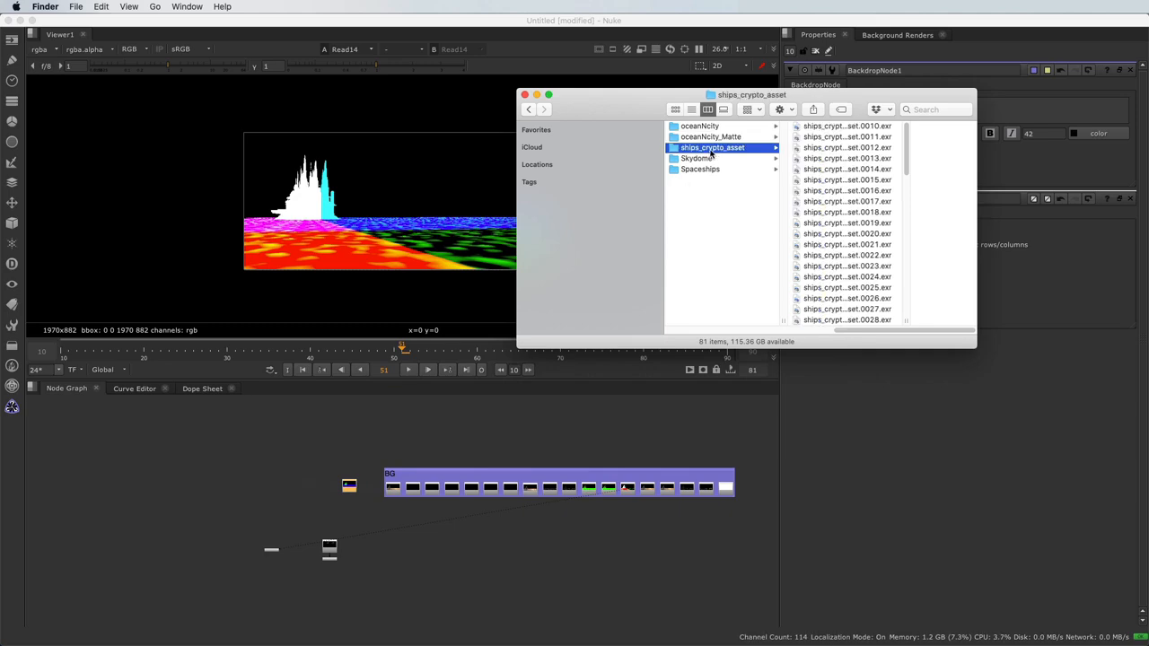
pyautogui.moveTo(712, 154); pyautogui.dragTo(283, 532)
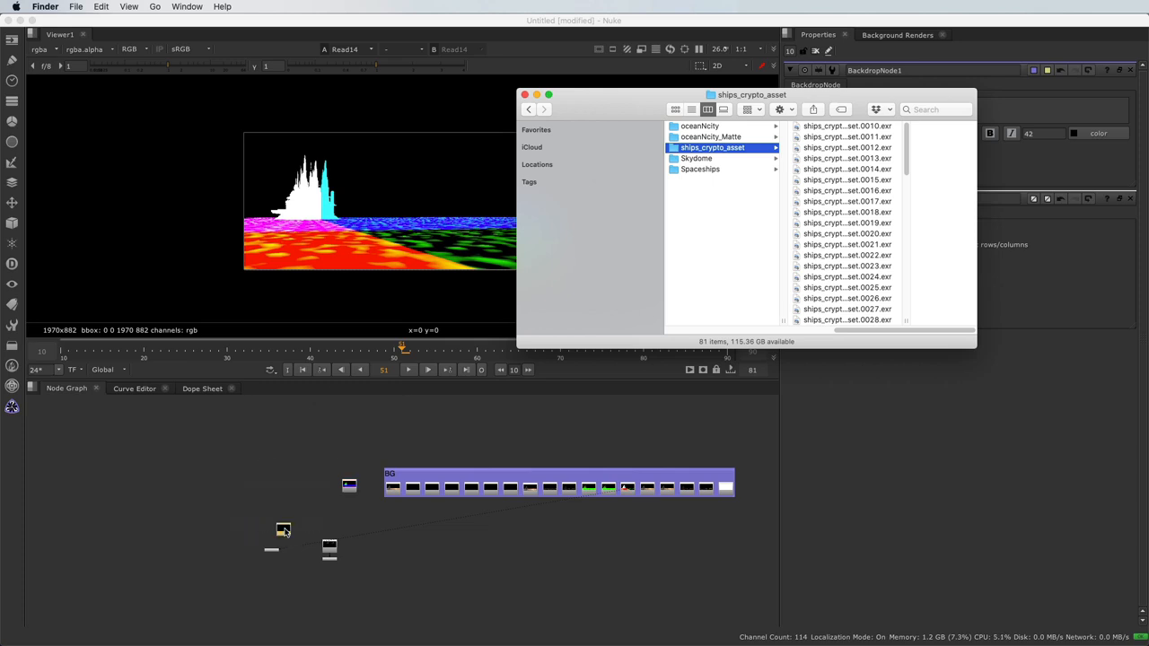
# Step: Import the HDR EXR file from the Skydome folder below the BG backdrop and display it in the viewer
pyautogui.click(700, 159)
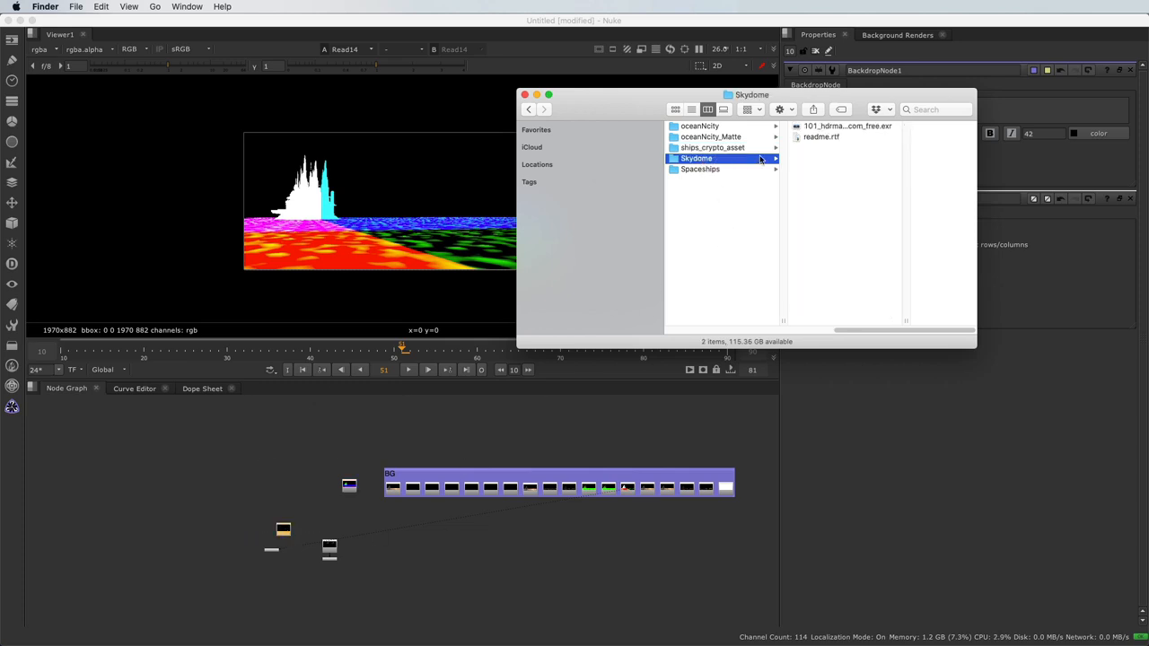
pyautogui.moveTo(836, 128); pyautogui.dragTo(557, 540)
pyautogui.press('1')
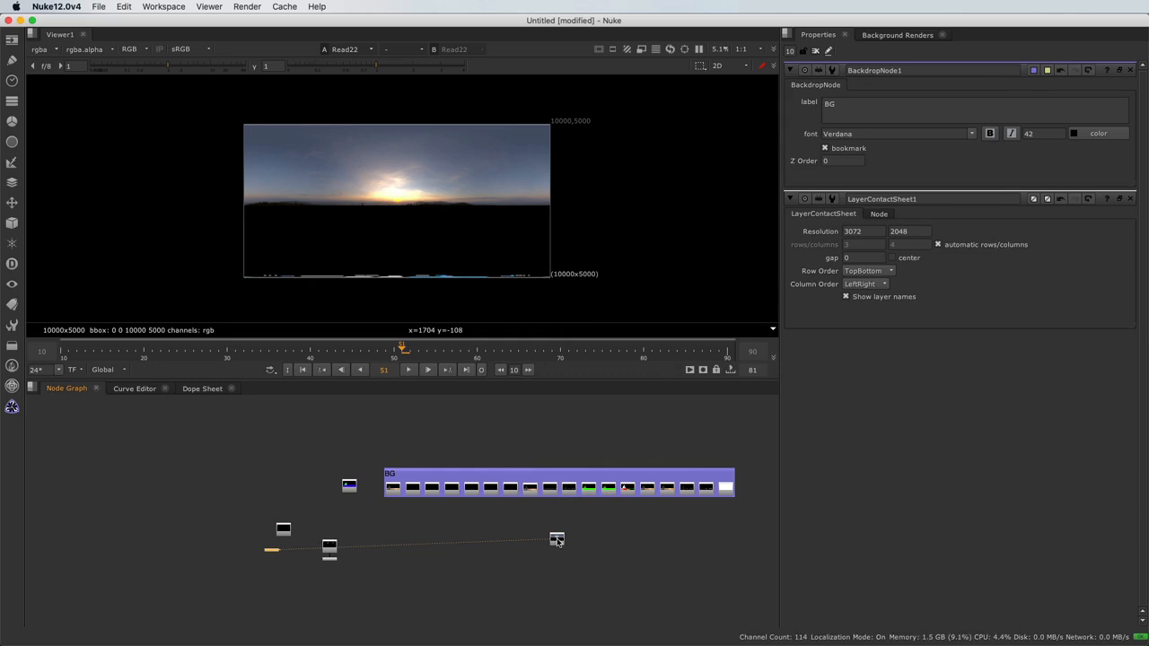
# Step: Move the Skydome read node well clear of the BG backdrop, above and to its right
pyautogui.moveTo(557, 542); pyautogui.dragTo(668, 542)
pyautogui.moveTo(668, 542); pyautogui.dragTo(400, 554, button='middle')
pyautogui.moveTo(400, 554); pyautogui.dragTo(548, 545)
pyautogui.moveTo(549, 545); pyautogui.dragTo(509, 573, button='middle')
pyautogui.moveTo(509, 573); pyautogui.dragTo(563, 418)
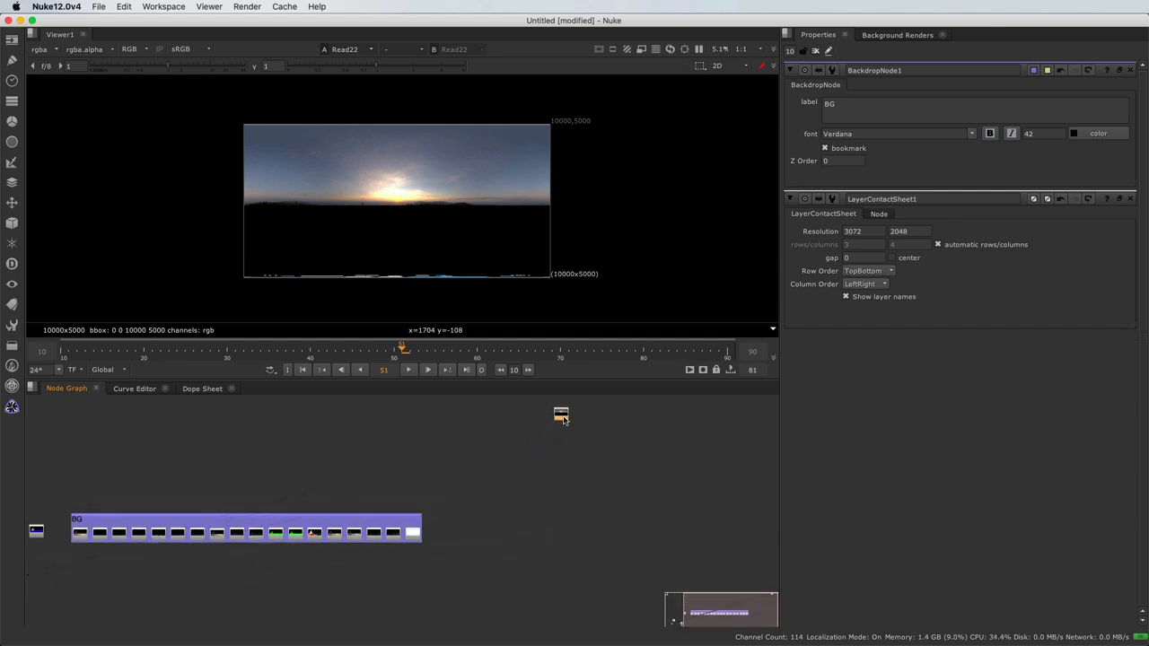
pyautogui.scroll(-2, 561, 436)
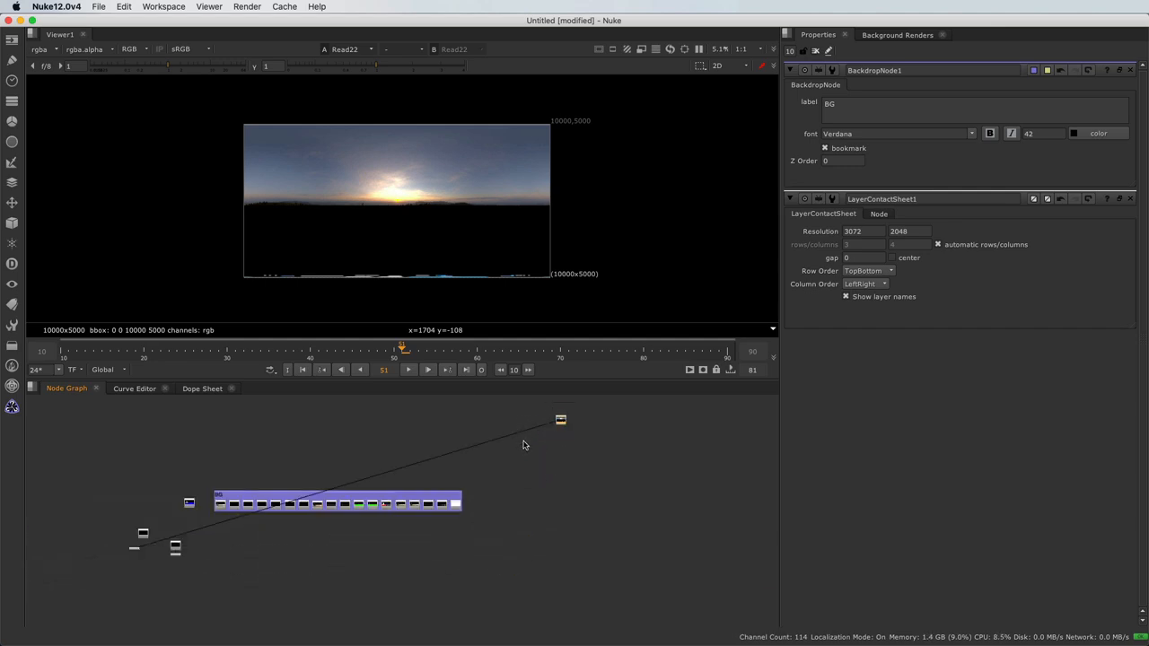
pyautogui.scroll(2, 561, 419)
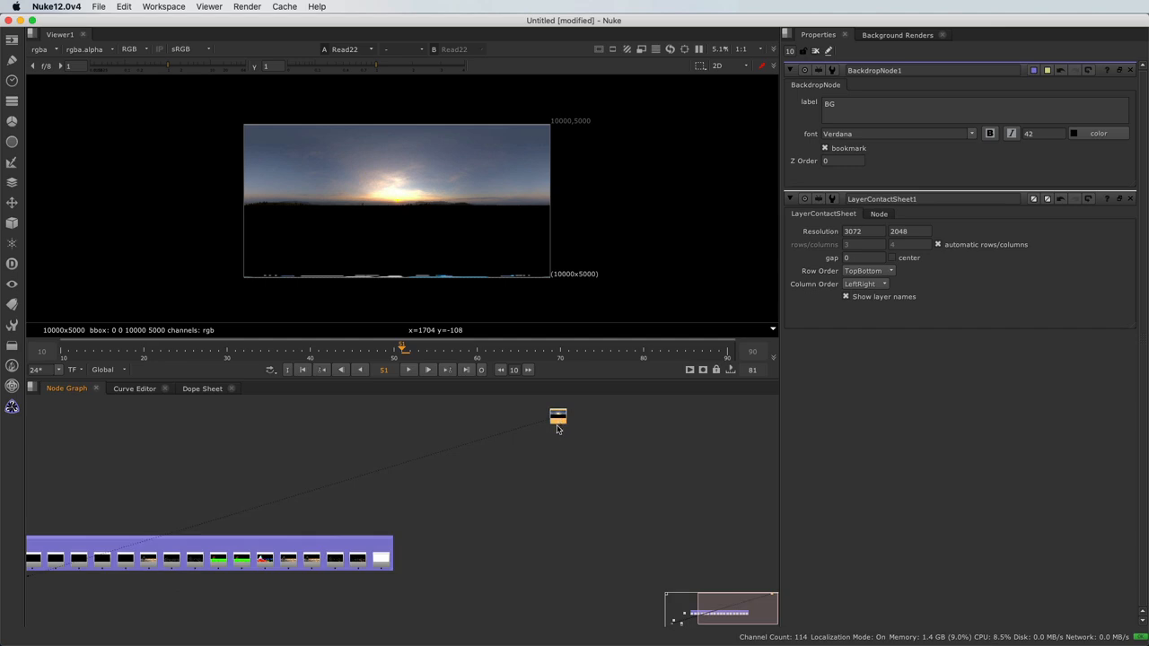
pyautogui.scroll(-2, 557, 429)
pyautogui.moveTo(504, 514); pyautogui.dragTo(571, 514, button='middle')
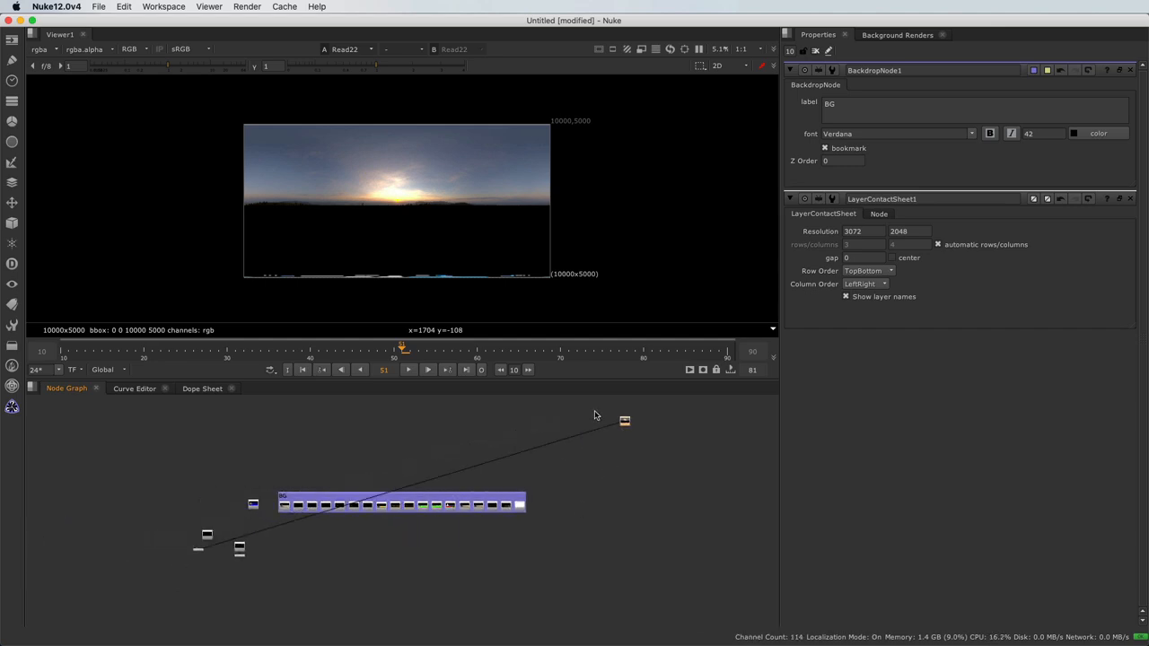
# Step: Move the LayerContactSheet node out from under the Spaceships read node to its lower left
pyautogui.moveTo(269, 456); pyautogui.dragTo(544, 552)
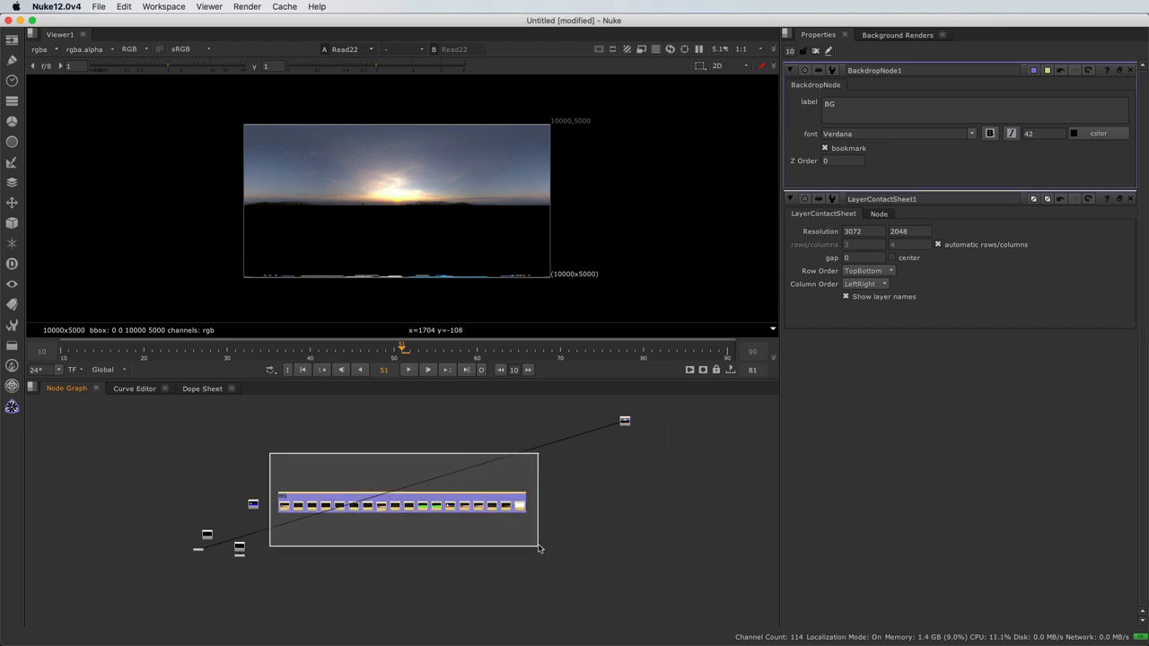
pyautogui.scroll(5, 196, 534)
pyautogui.moveTo(270, 539); pyautogui.dragTo(363, 598)
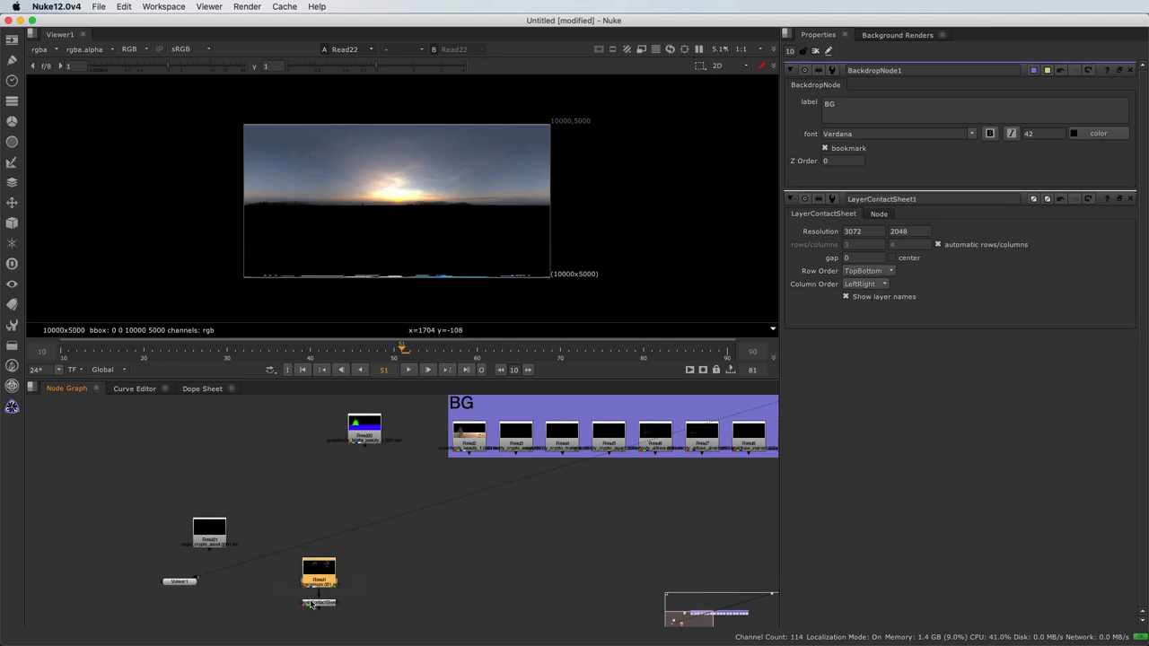
pyautogui.moveTo(311, 604); pyautogui.dragTo(235, 608)
pyautogui.scroll(-5, 388, 538)
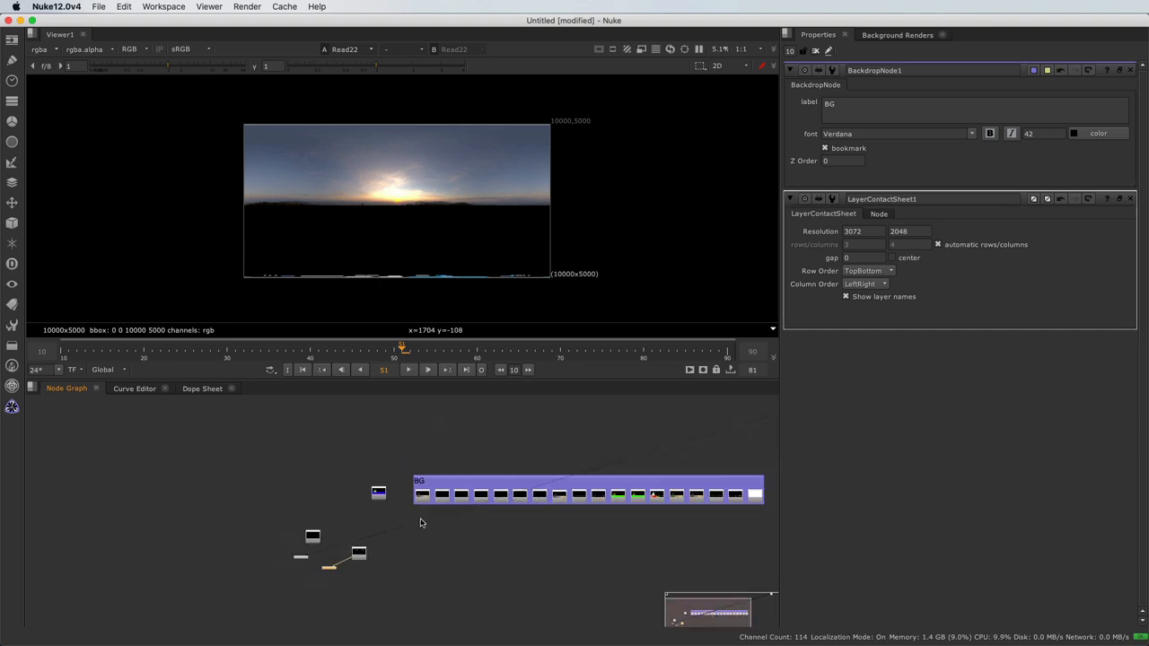
# Step: Display the Spaceships read node in the viewer
pyautogui.scroll(5, 337, 558)
pyautogui.click(378, 550)
pyautogui.press('1')
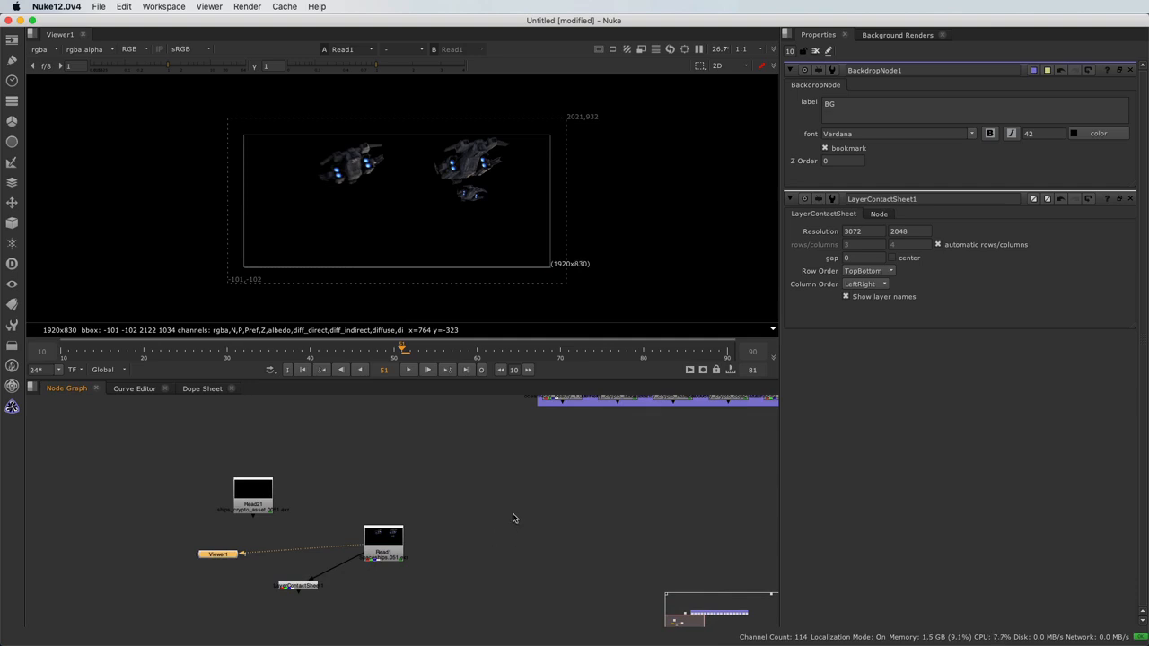
# Step: Close the open properties of the LayerContactSheet and the BG backdrop
pyautogui.scroll(3, 520, 529)
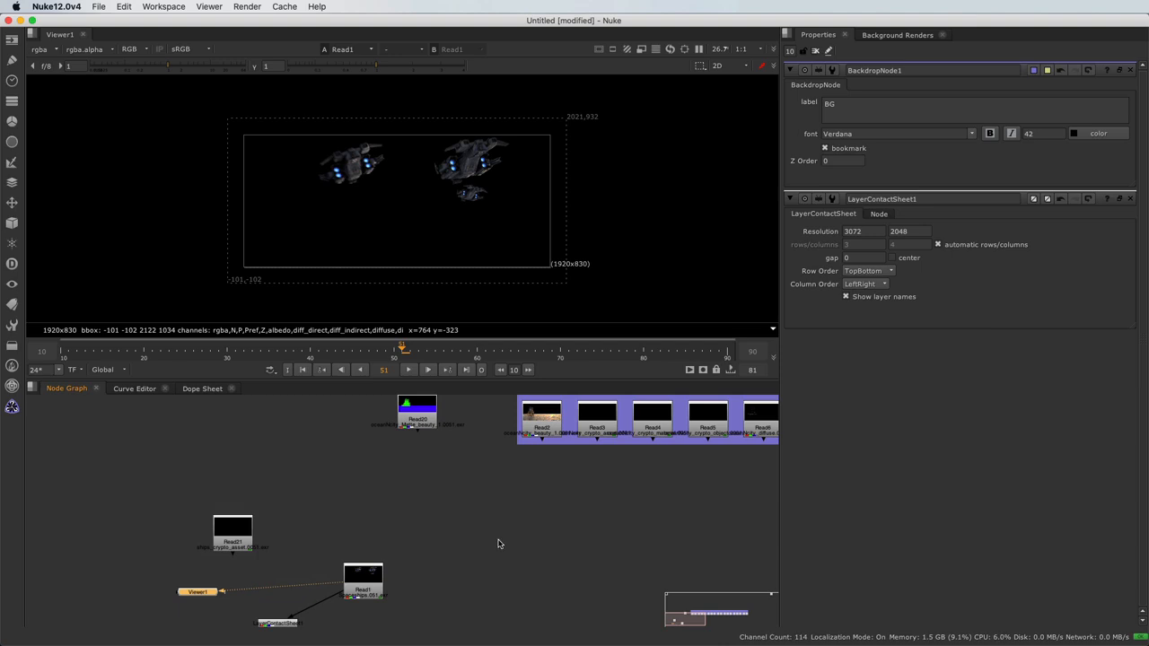
pyautogui.click(1131, 198)
pyautogui.click(1130, 70)
pyautogui.click(494, 521)
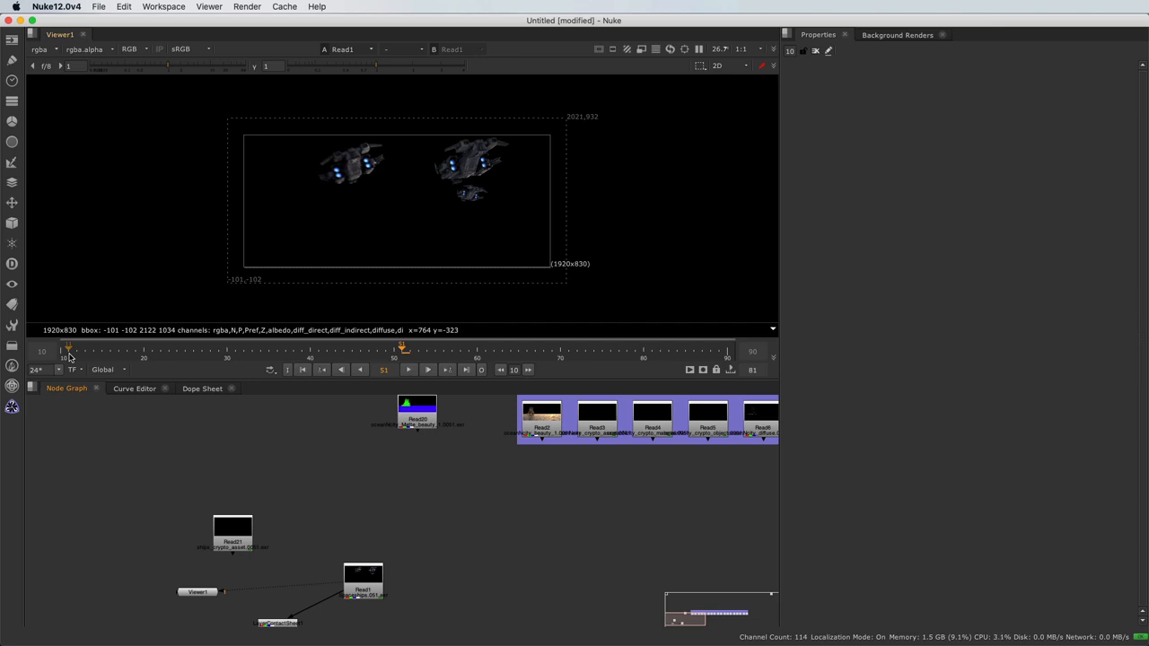
# Step: Check the frame range in the Spaceships read node's properties and close them
pyautogui.doubleClick(367, 598)
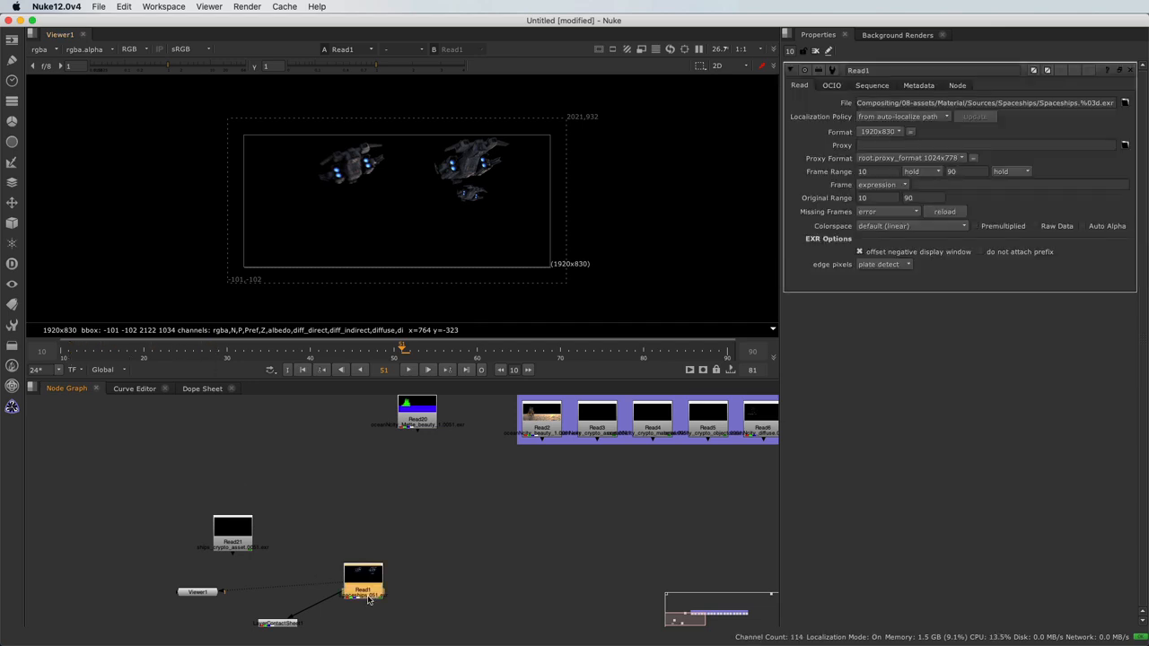
pyautogui.click(872, 171)
pyautogui.click(974, 172)
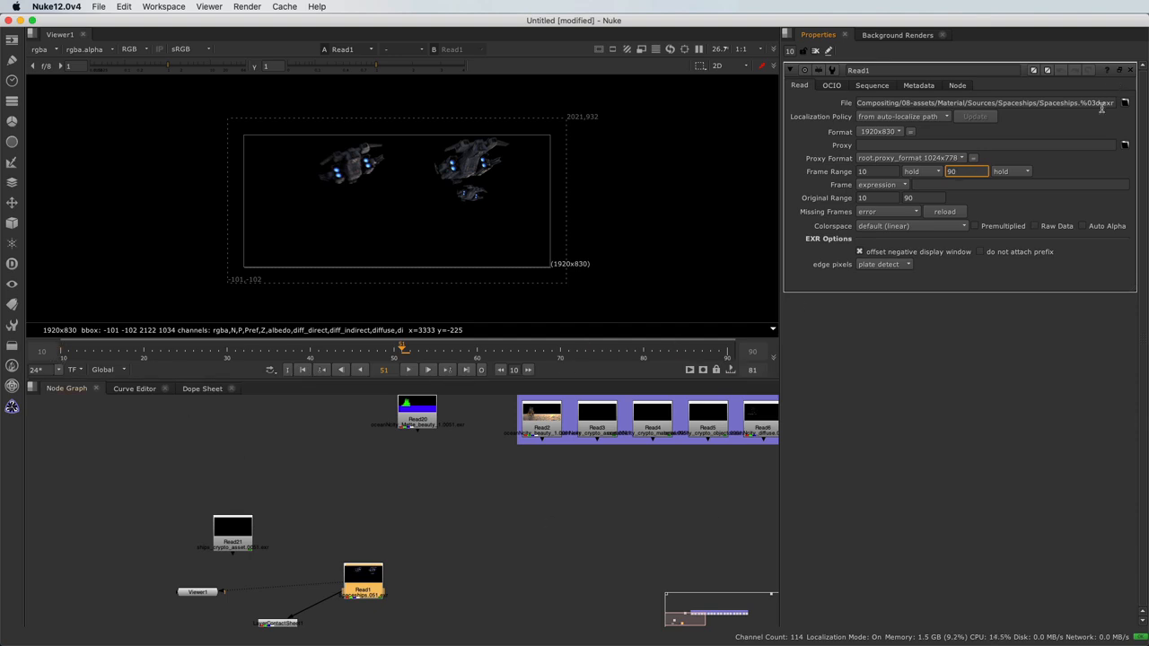
pyautogui.click(1128, 71)
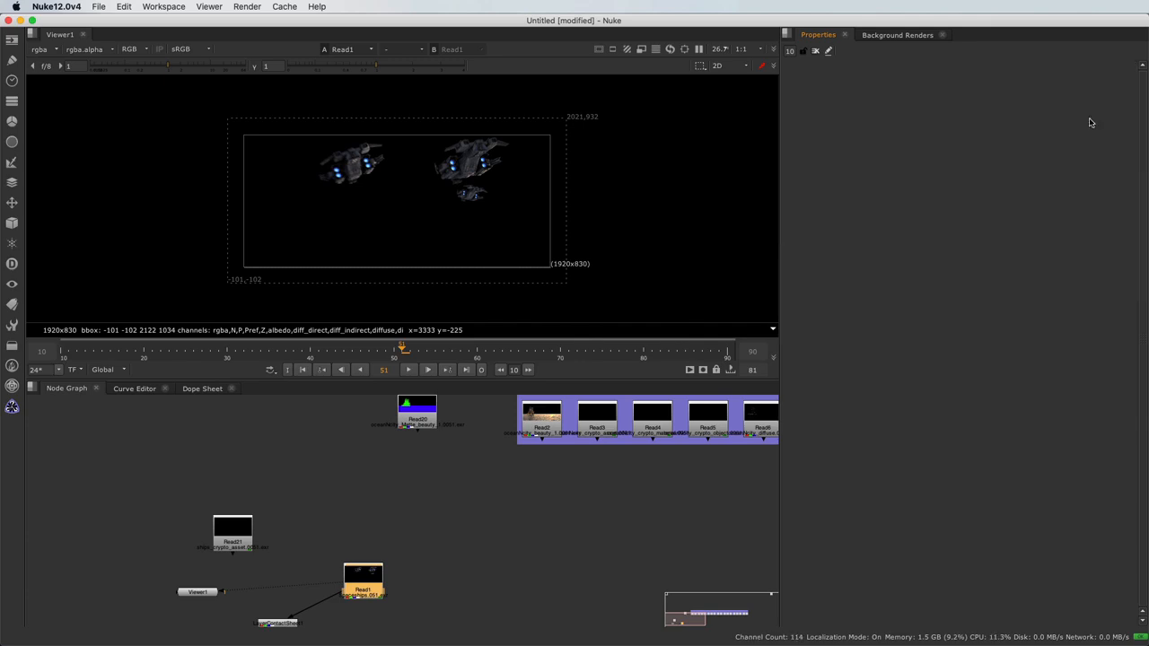
pyautogui.click(458, 527)
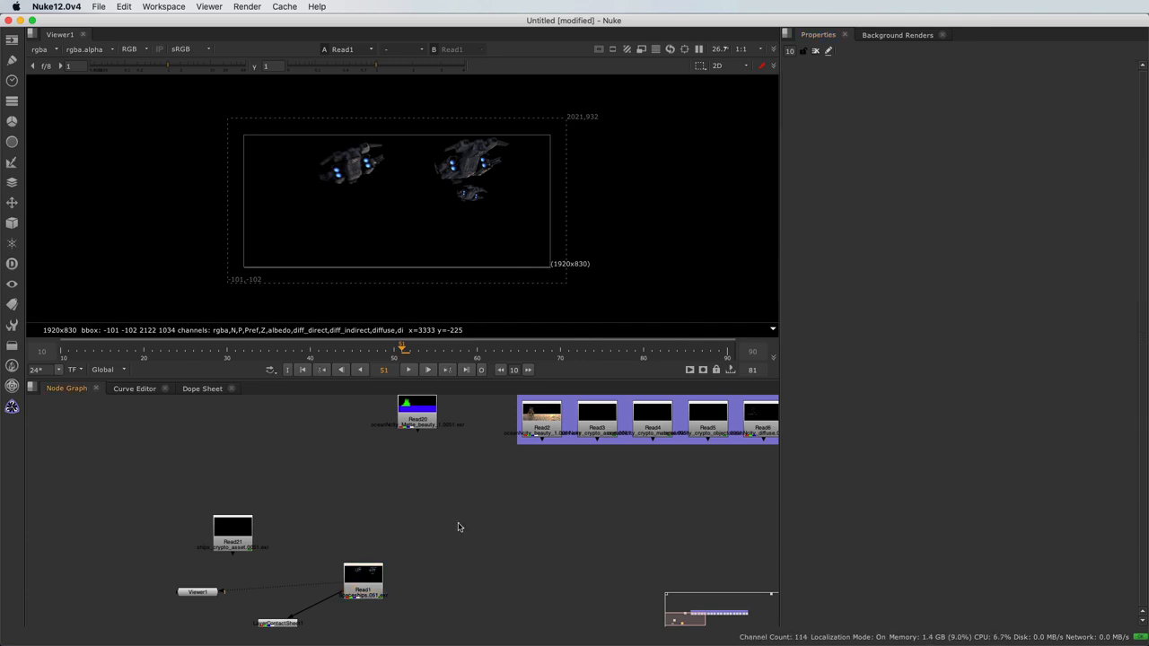
# Step: Check the frame range in the project settings and set the full size format to 1920x830
pyautogui.press('s')
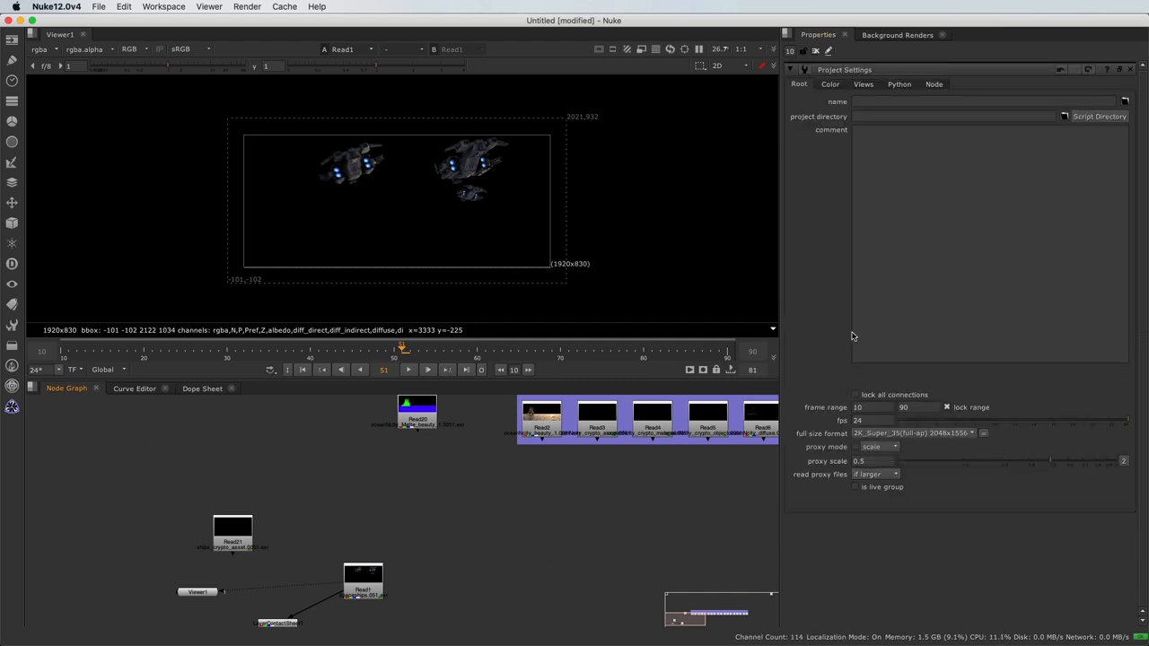
pyautogui.click(869, 408)
pyautogui.click(931, 407)
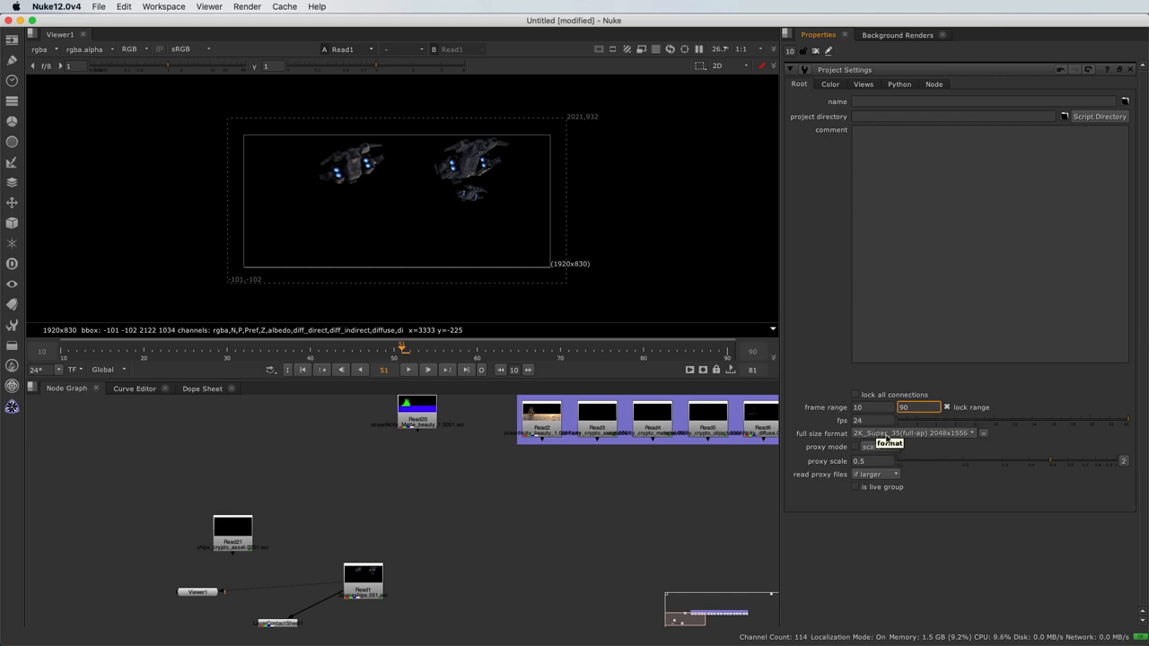
pyautogui.click(887, 435)
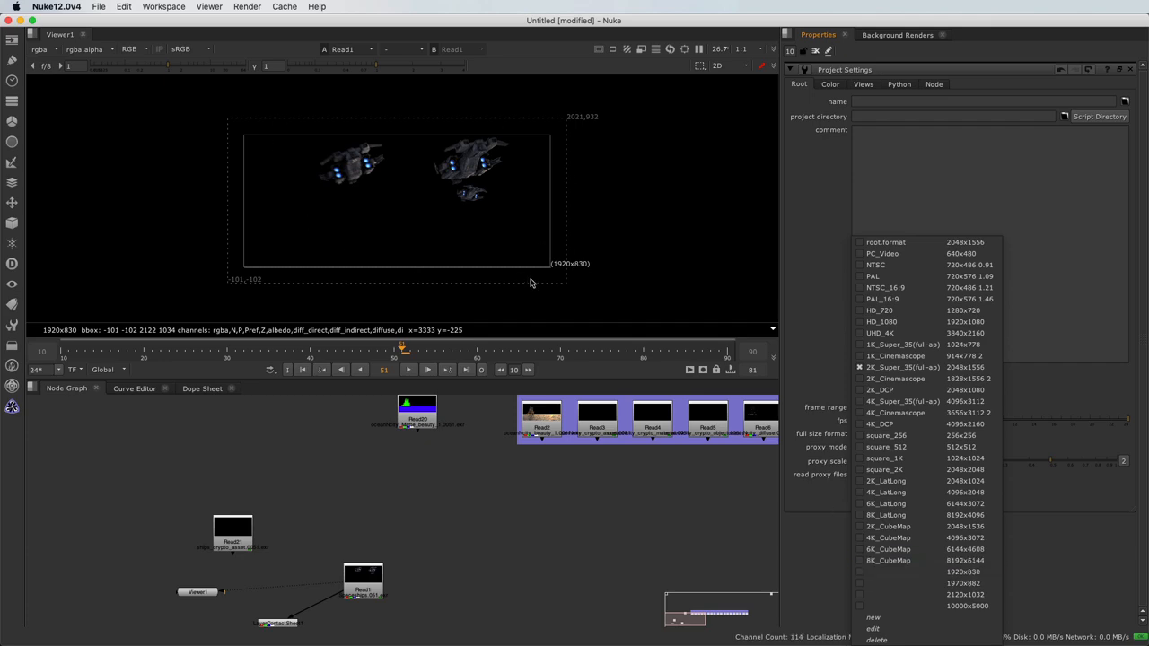
pyautogui.click(942, 573)
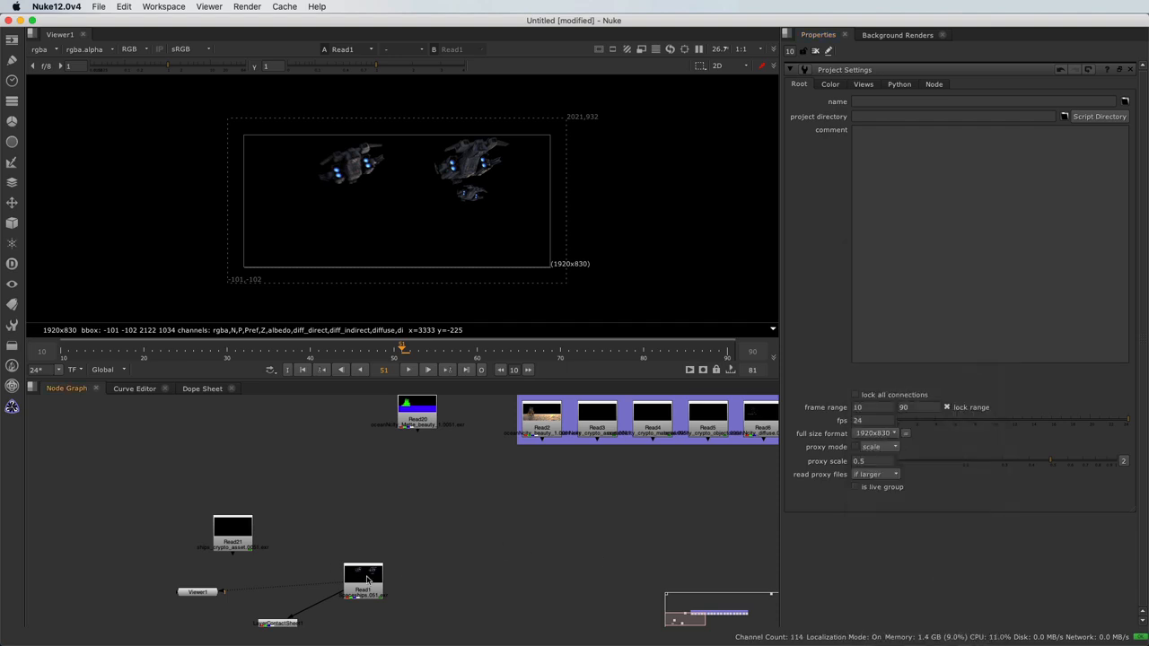
# Step: Save the script as course04_v01.nk in the Material/Nuke folder, overwriting the existing file, and close the project settings
pyautogui.click(97, 7)
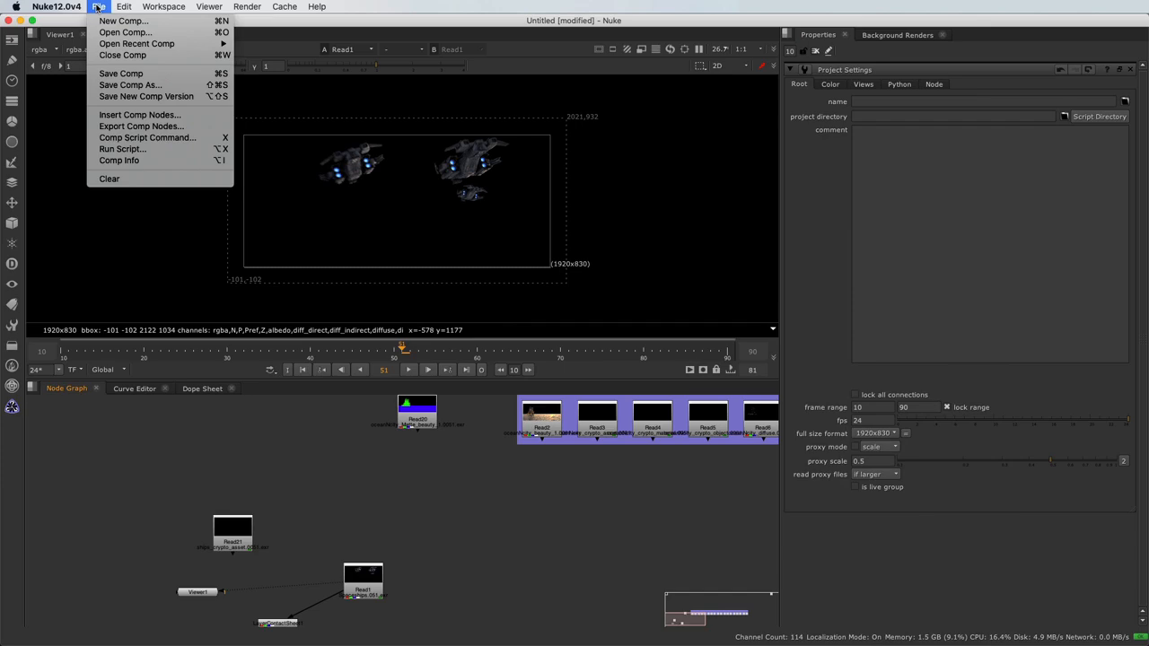
pyautogui.click(118, 76)
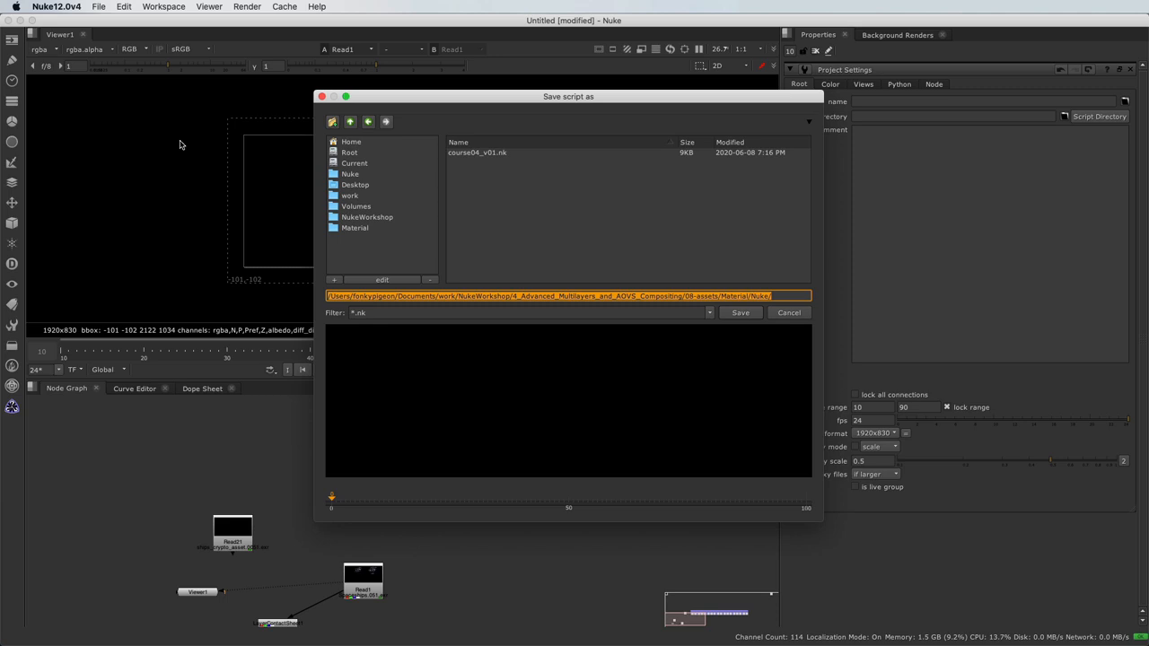
pyautogui.click(350, 121)
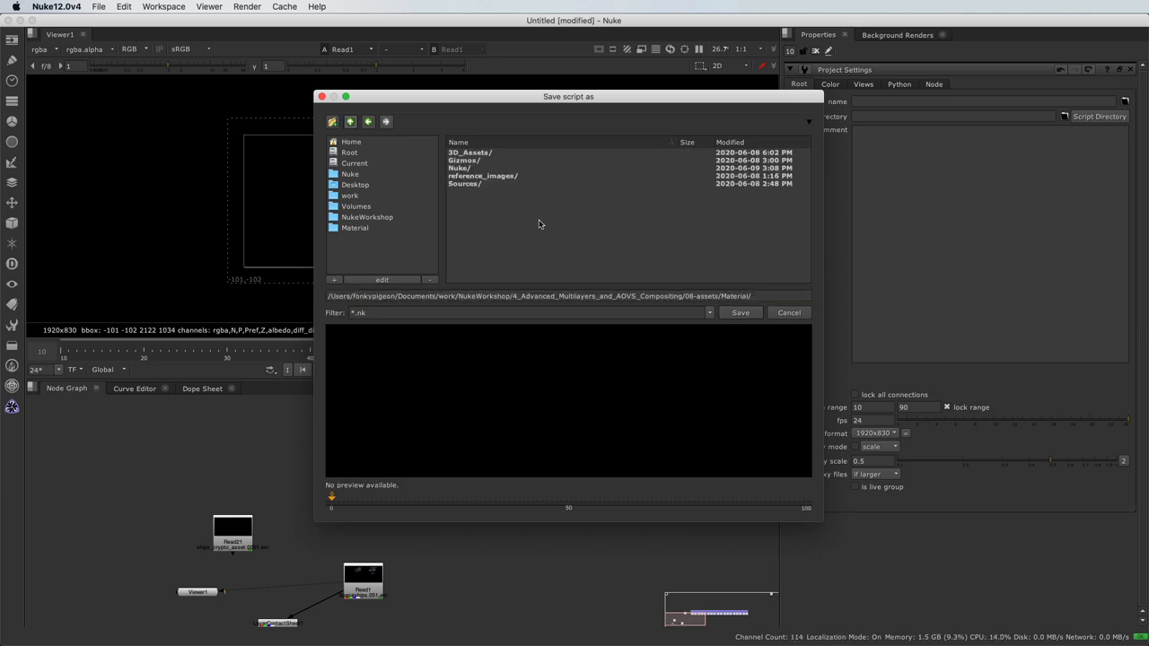
pyautogui.doubleClick(463, 169)
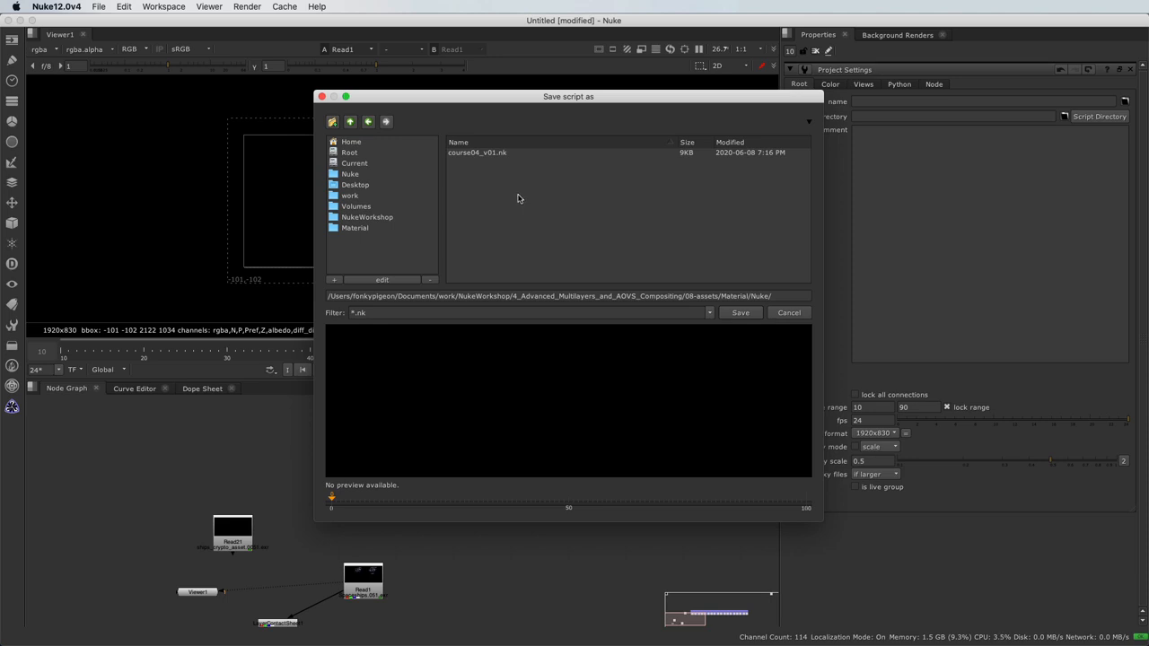
pyautogui.click(479, 154)
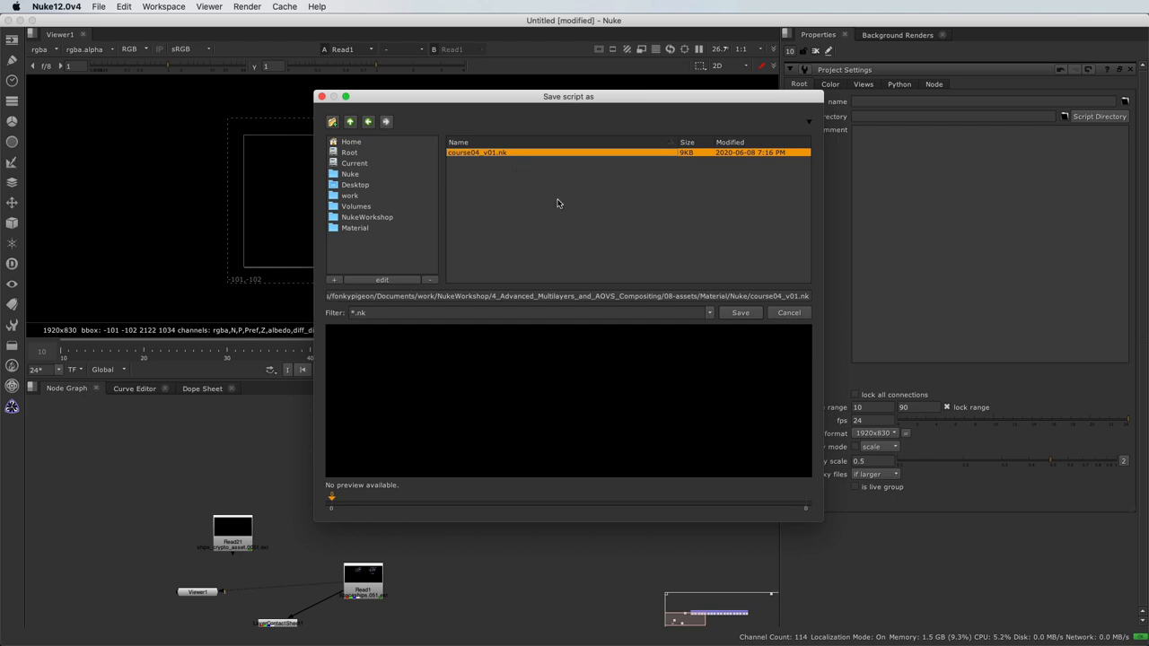
pyautogui.click(739, 313)
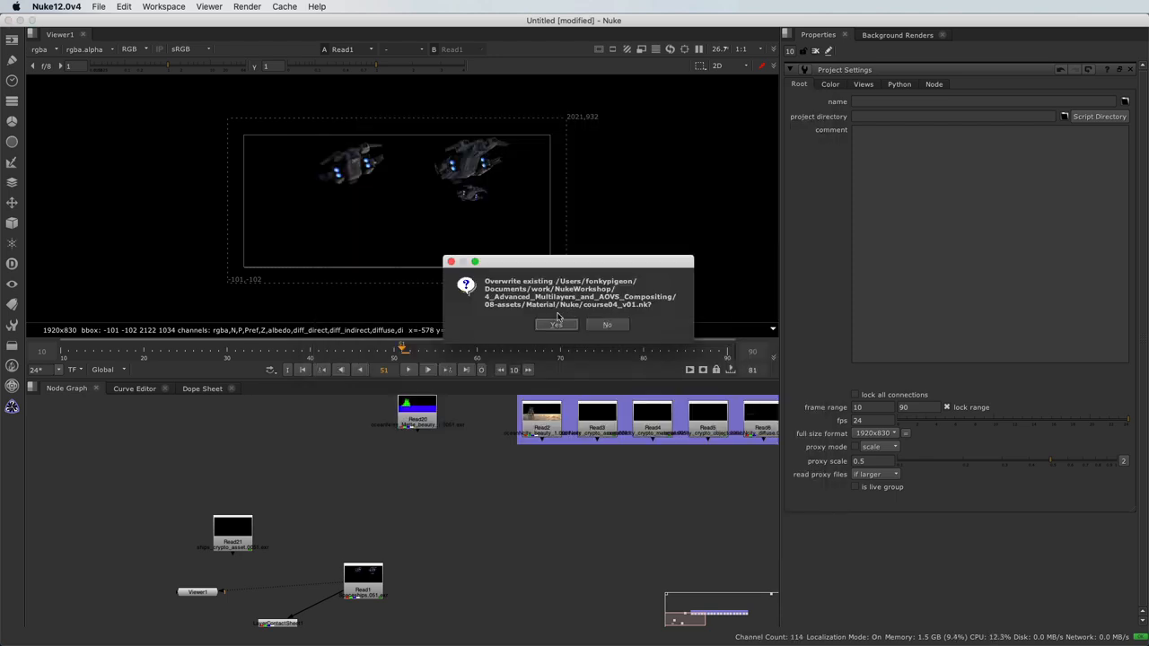
pyautogui.click(554, 325)
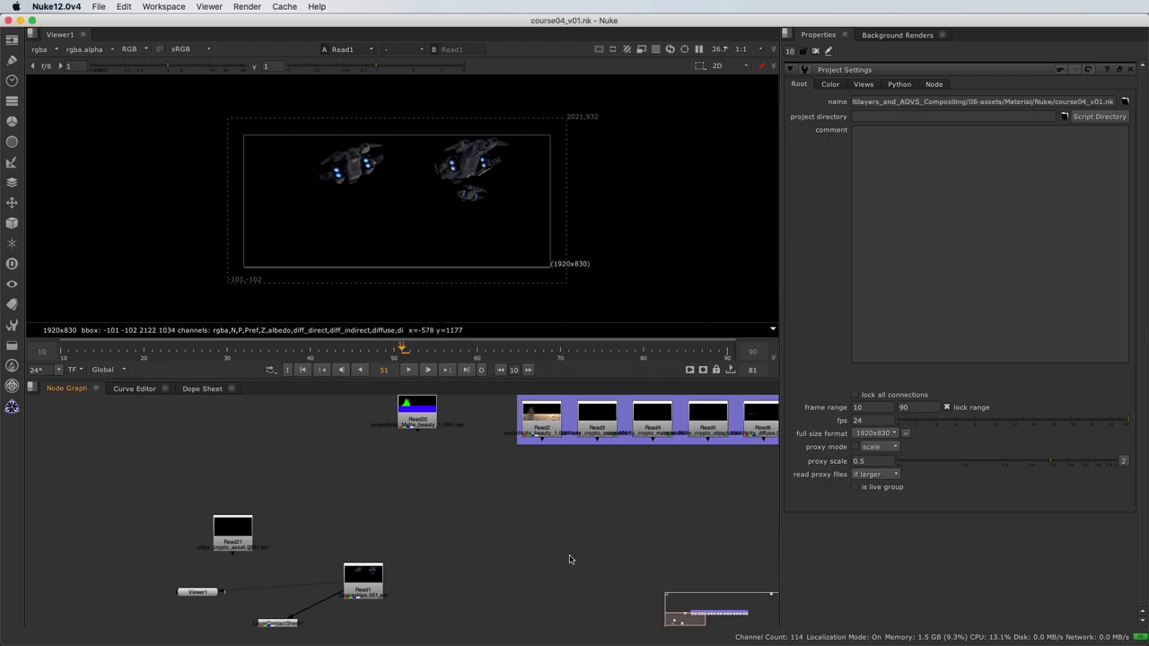
pyautogui.click(1130, 70)
# Step: Select the BG backdrop together with all the read nodes inside it
pyautogui.scroll(-5, 543, 518)
pyautogui.scroll(-3, 543, 518)
pyautogui.scroll(3, 535, 523)
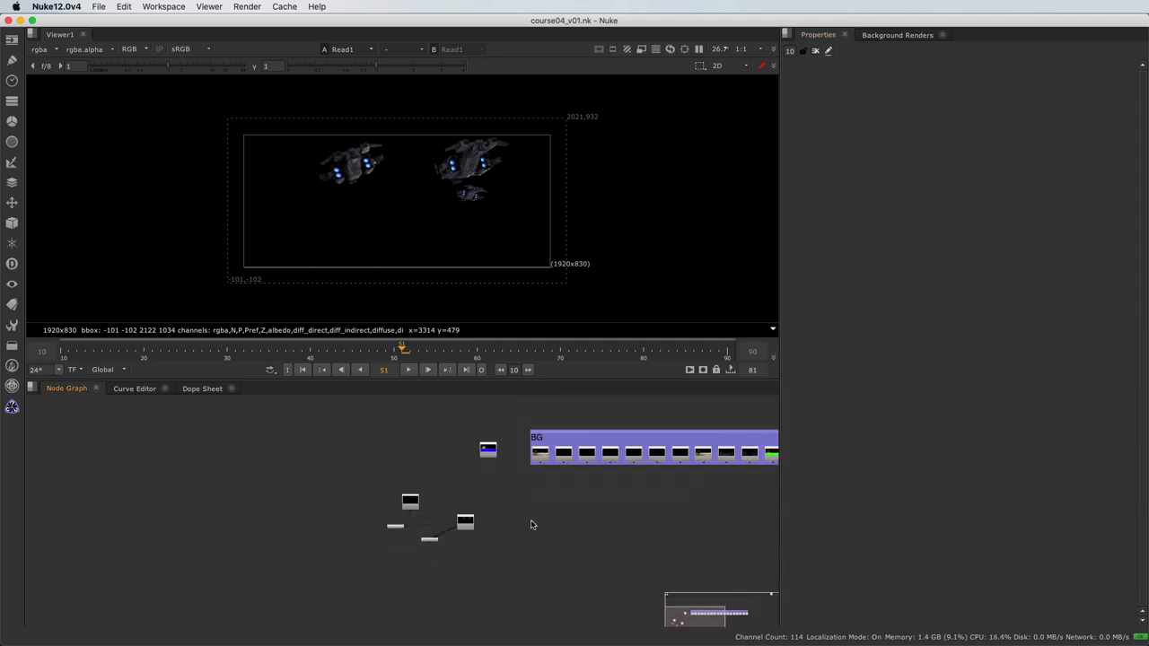
pyautogui.moveTo(531, 523); pyautogui.dragTo(481, 508, button='middle')
pyautogui.moveTo(486, 411); pyautogui.dragTo(364, 432, button='middle')
pyautogui.moveTo(323, 420); pyautogui.dragTo(763, 520)
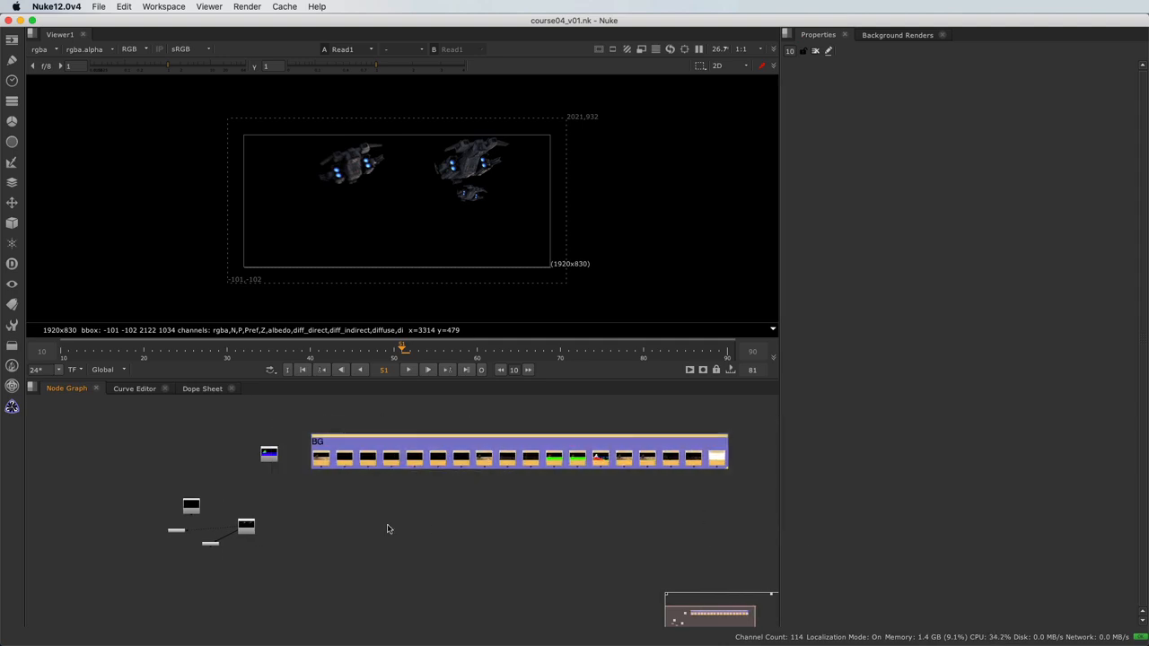